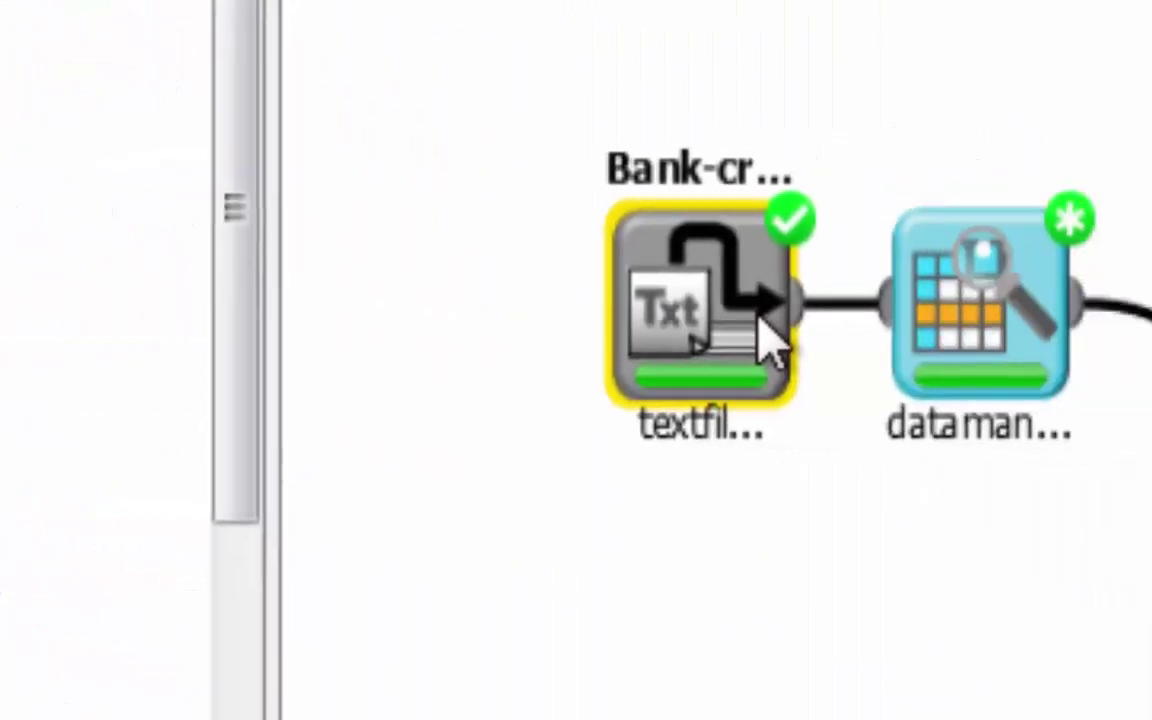
# Open the dataman1_cpy table after textfile1_cpy, showing 39315 records with 11 attributes
pyautogui.moveTo(430, 330)
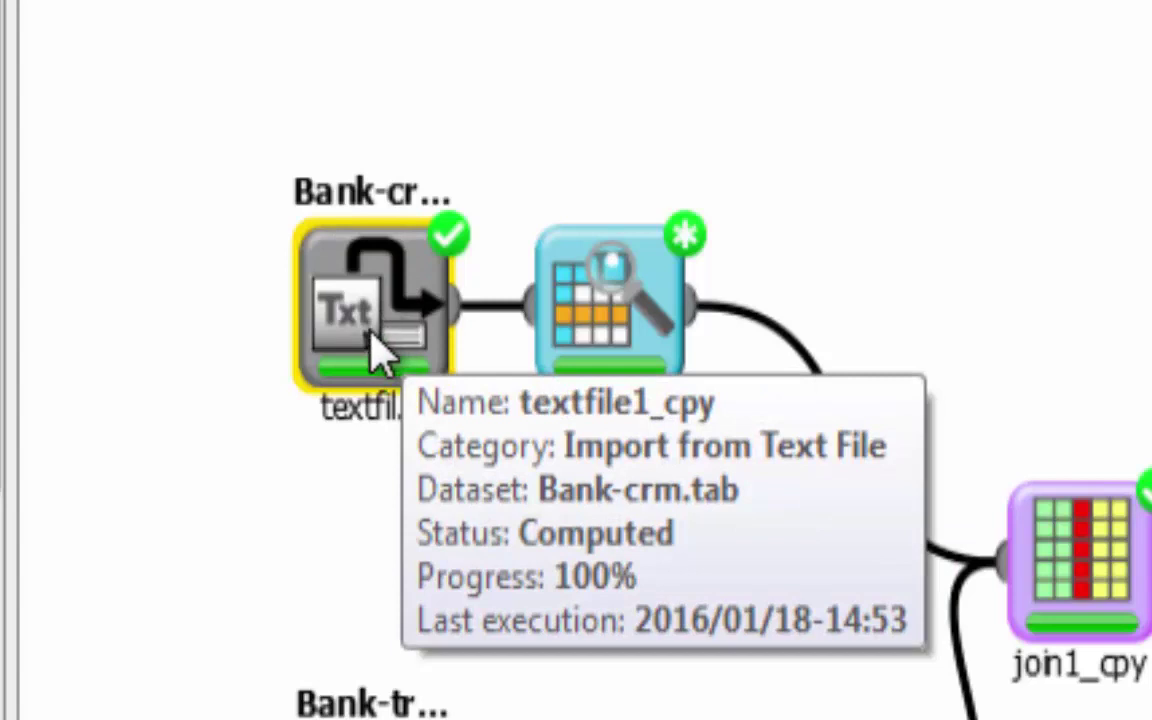
pyautogui.click(185, 630)
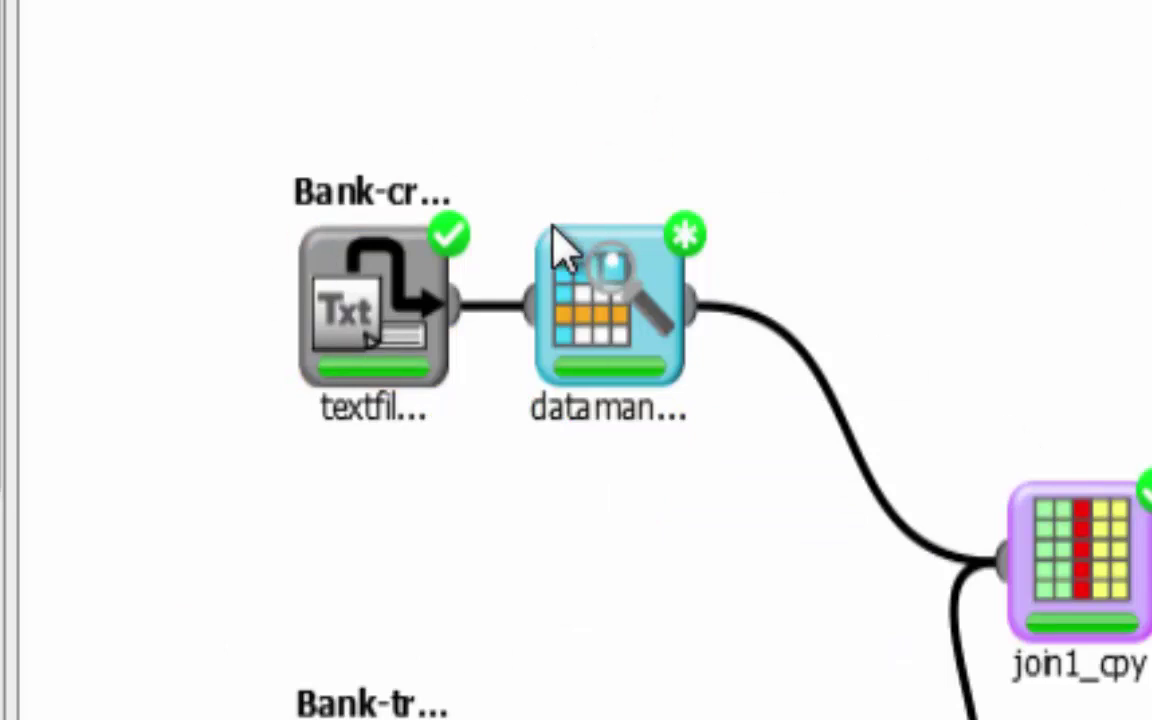
pyautogui.click(617, 334)
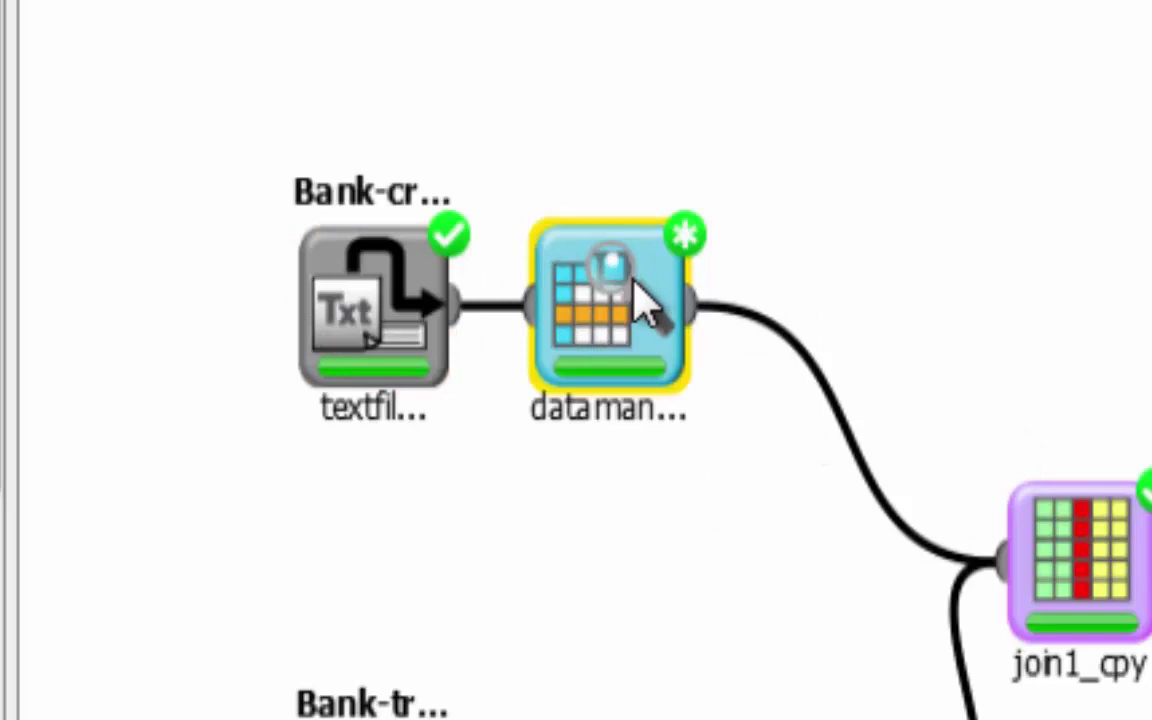
pyautogui.click(640, 312)
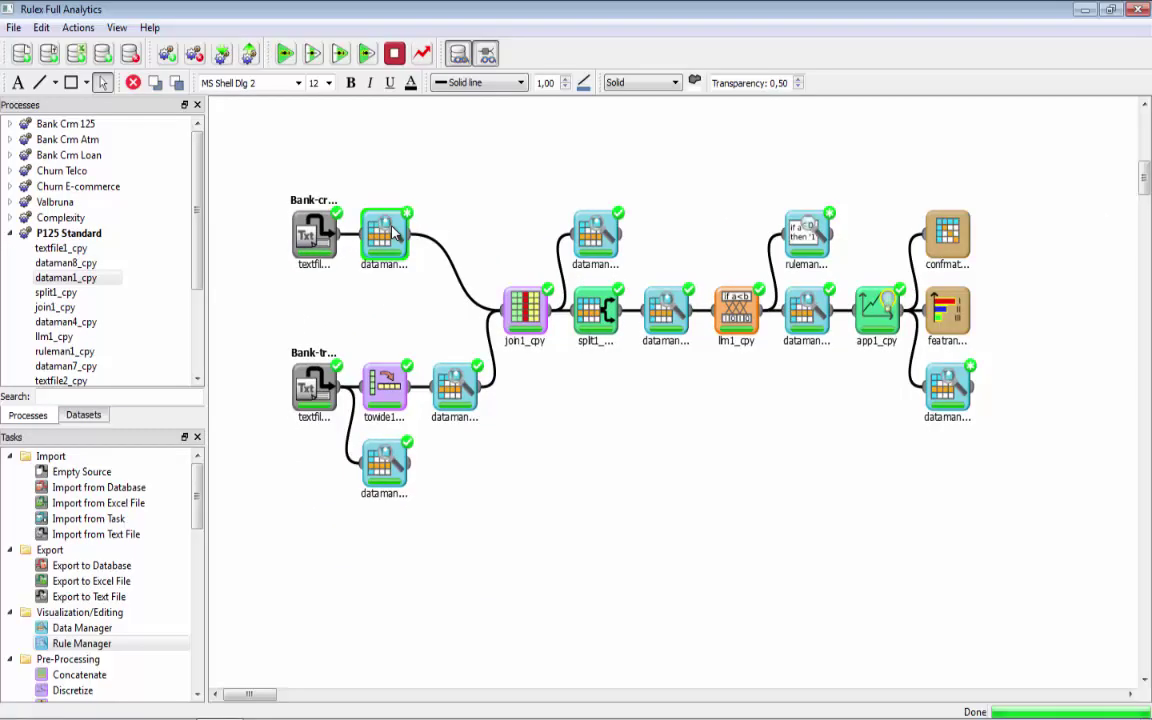
pyautogui.doubleClick(393, 230)
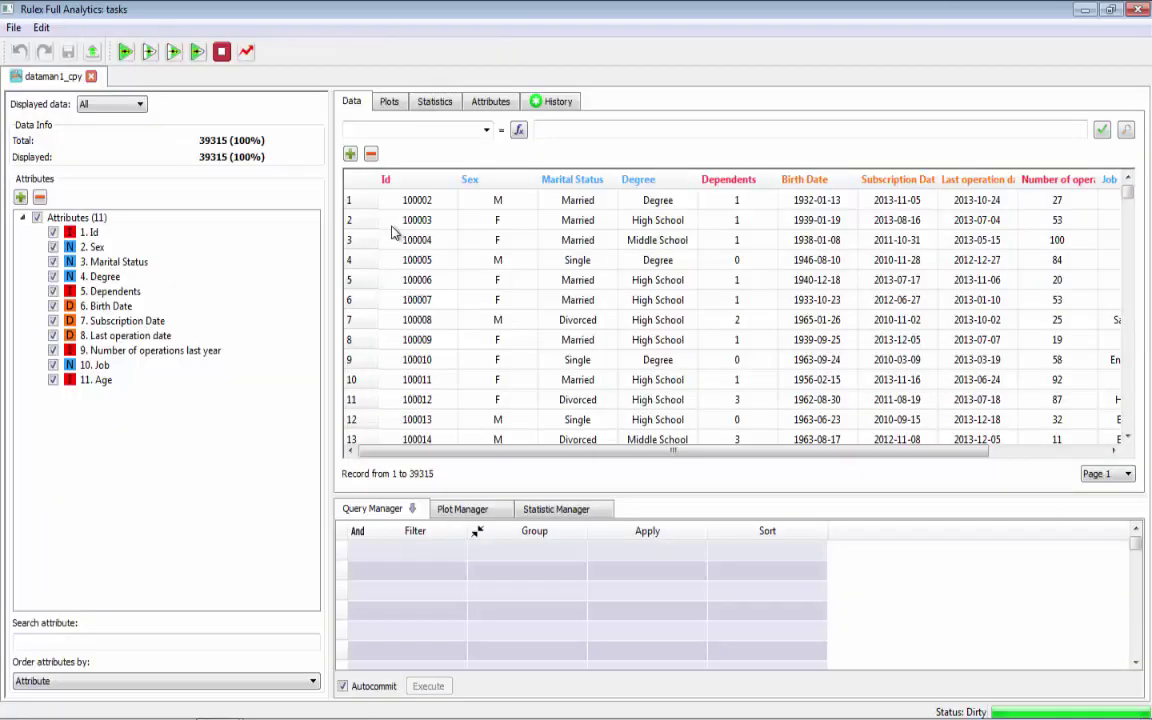
# Widen the data table and check the Age formula year(currdate())-year($"Birth Date")
pyautogui.moveTo(332, 260); pyautogui.dragTo(248, 258)
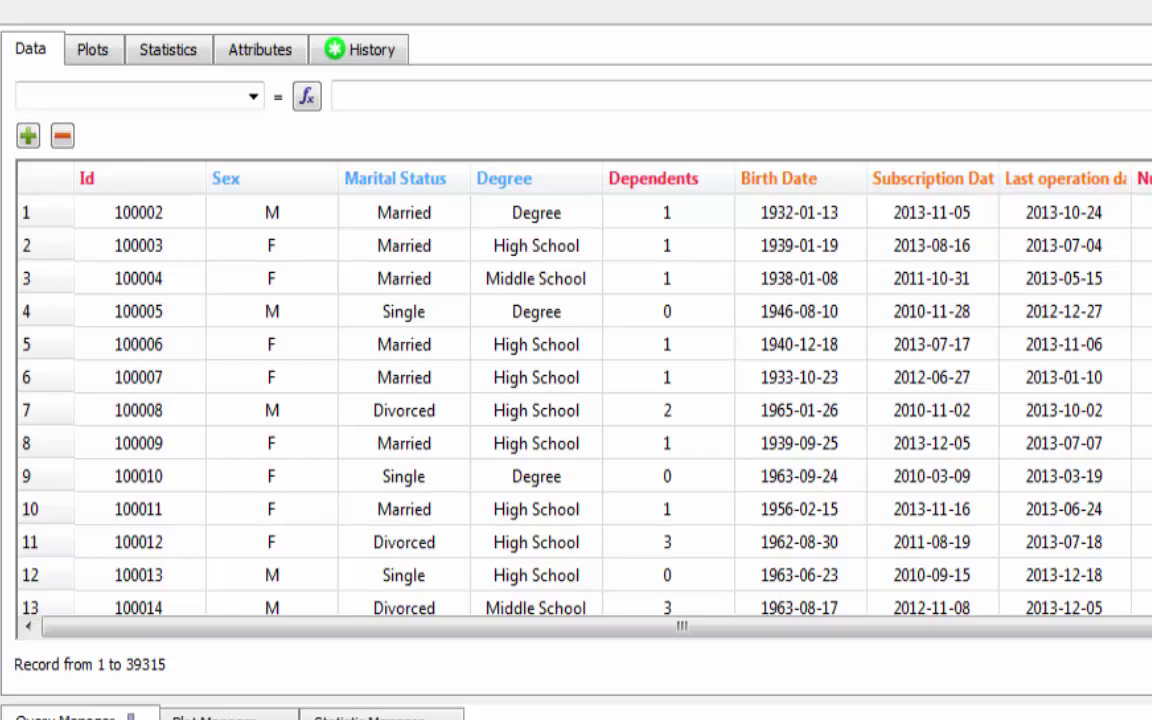
pyautogui.moveTo(586, 630); pyautogui.dragTo(676, 630)
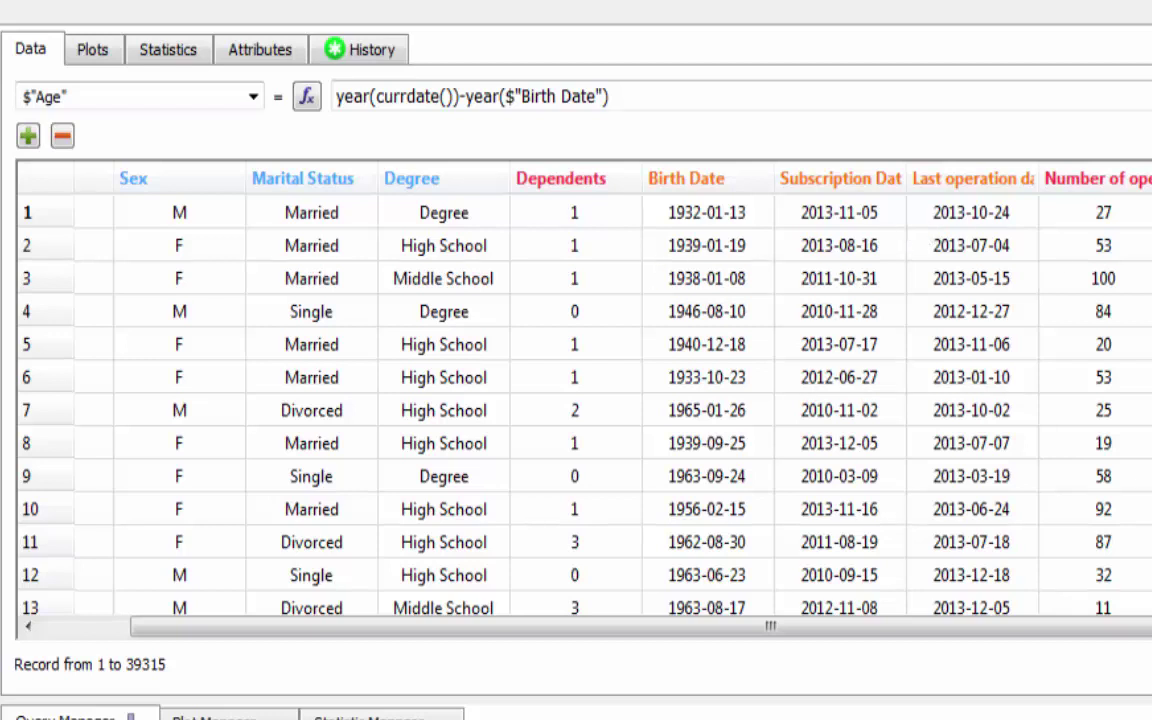
pyautogui.click(690, 102)
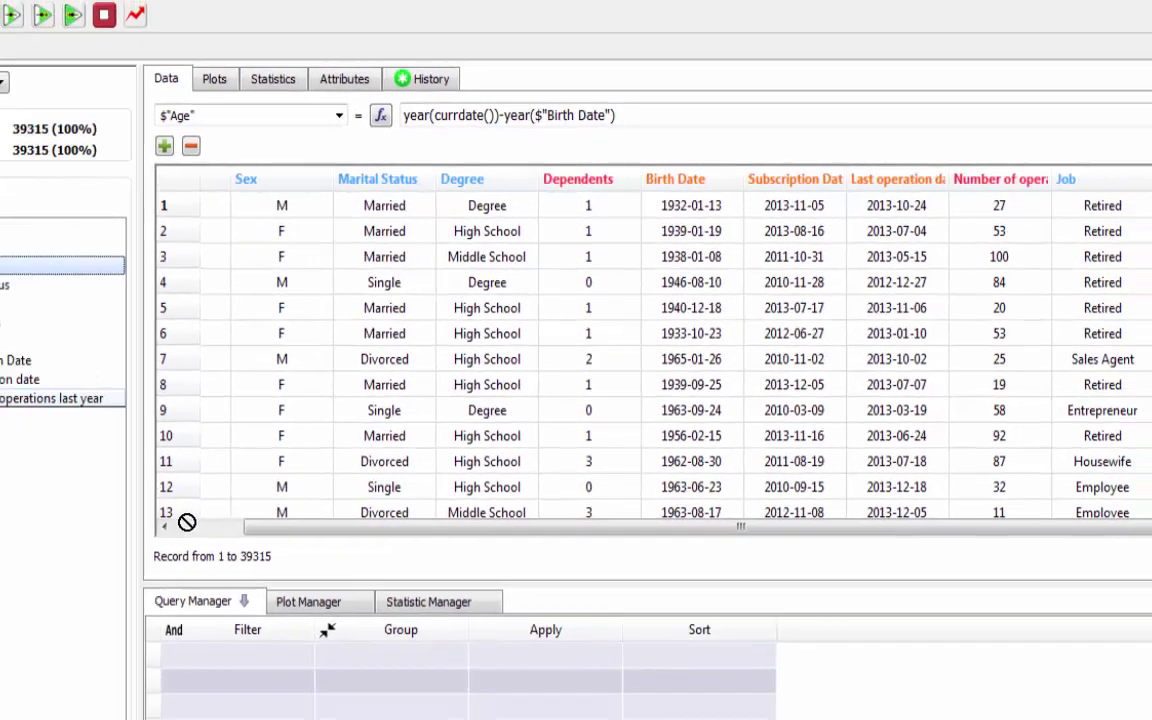
# Filter Sex to keep only F customers, then delete the filter to restore all 39315 records
pyautogui.moveTo(92, 247); pyautogui.dragTo(322, 560)
pyautogui.click(248, 441)
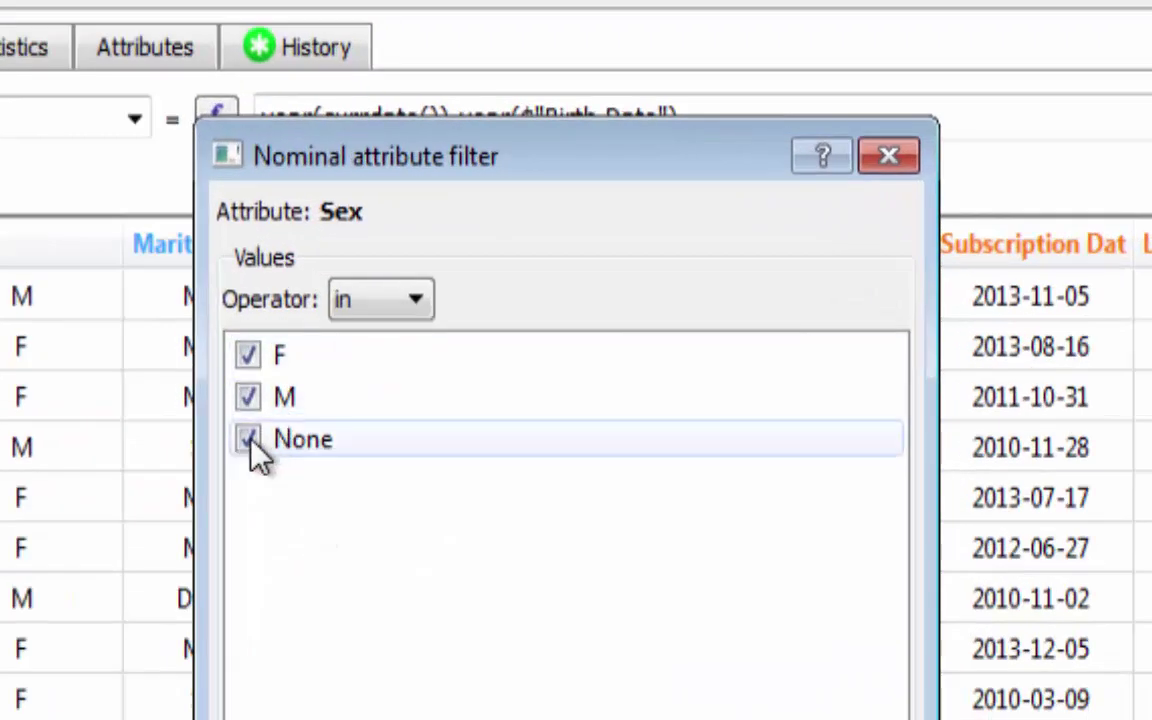
pyautogui.click(248, 398)
pyautogui.press('Return')
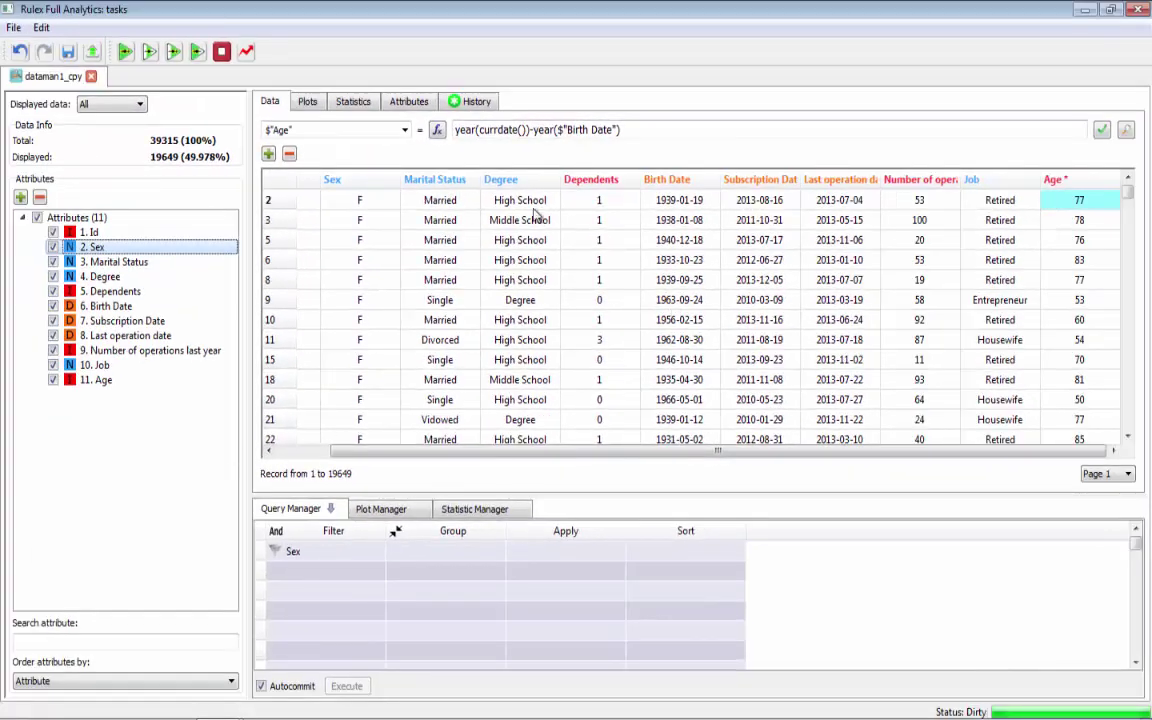
pyautogui.click(261, 556)
pyautogui.press('Delete')
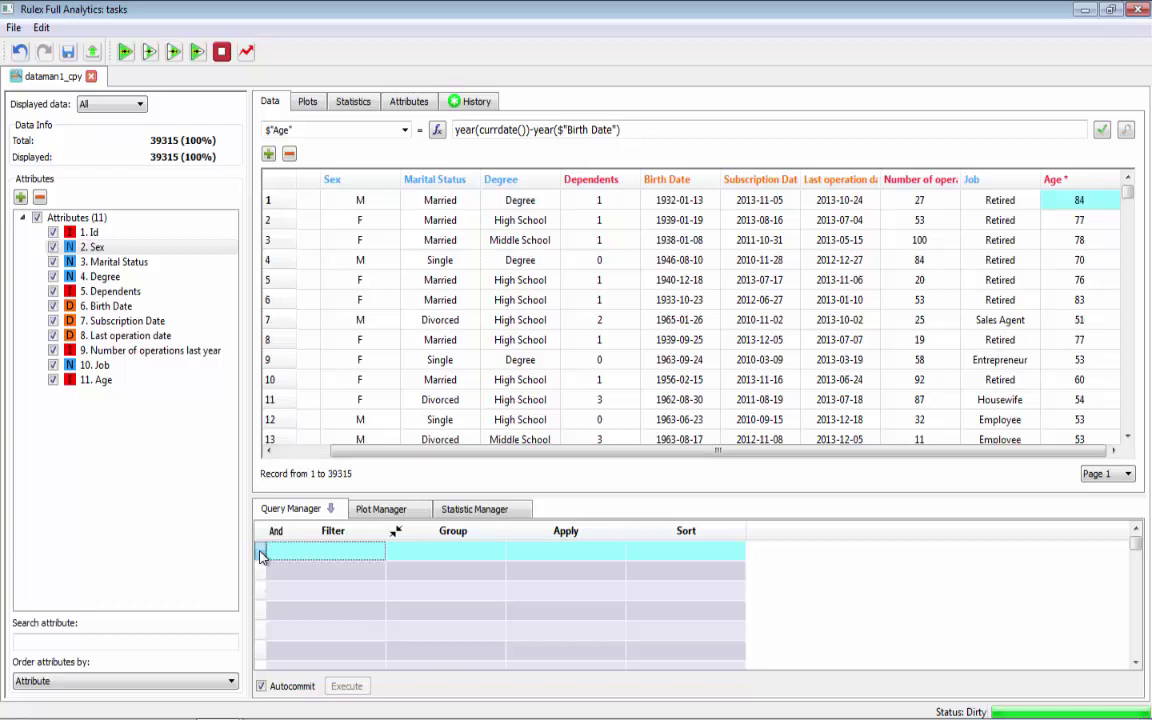
# Plot an Age histogram in Plot Manager and add Age to the Statistic Manager
pyautogui.click(381, 509)
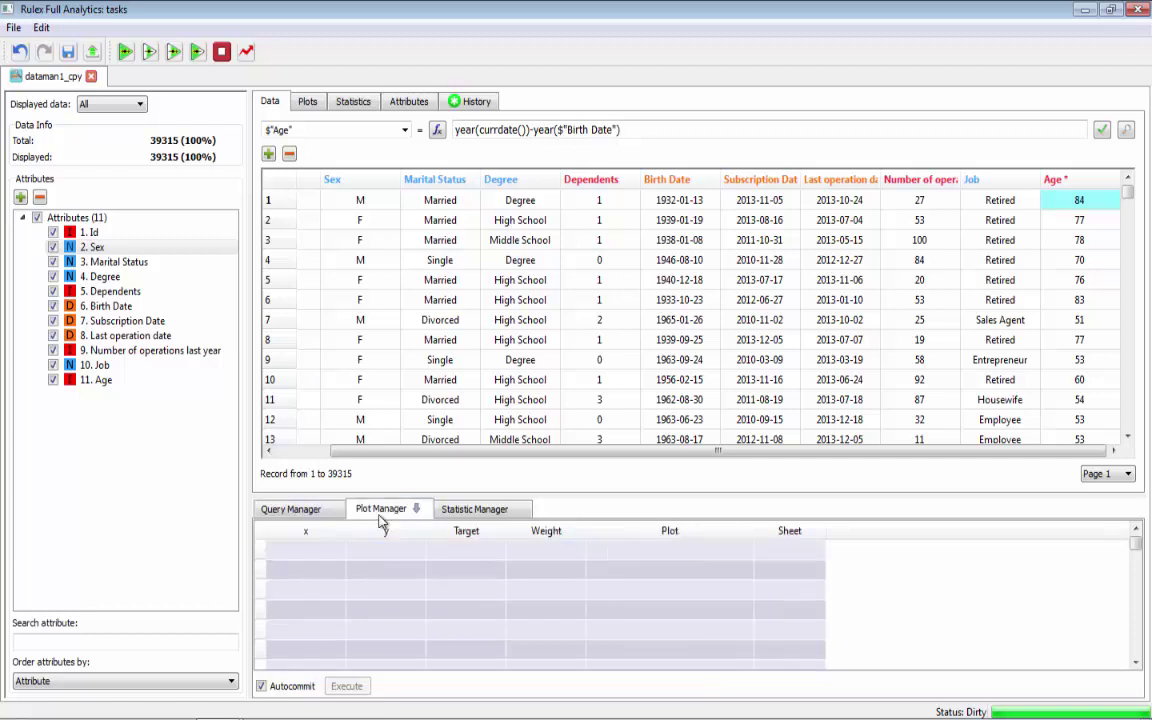
pyautogui.moveTo(98, 381); pyautogui.dragTo(309, 562)
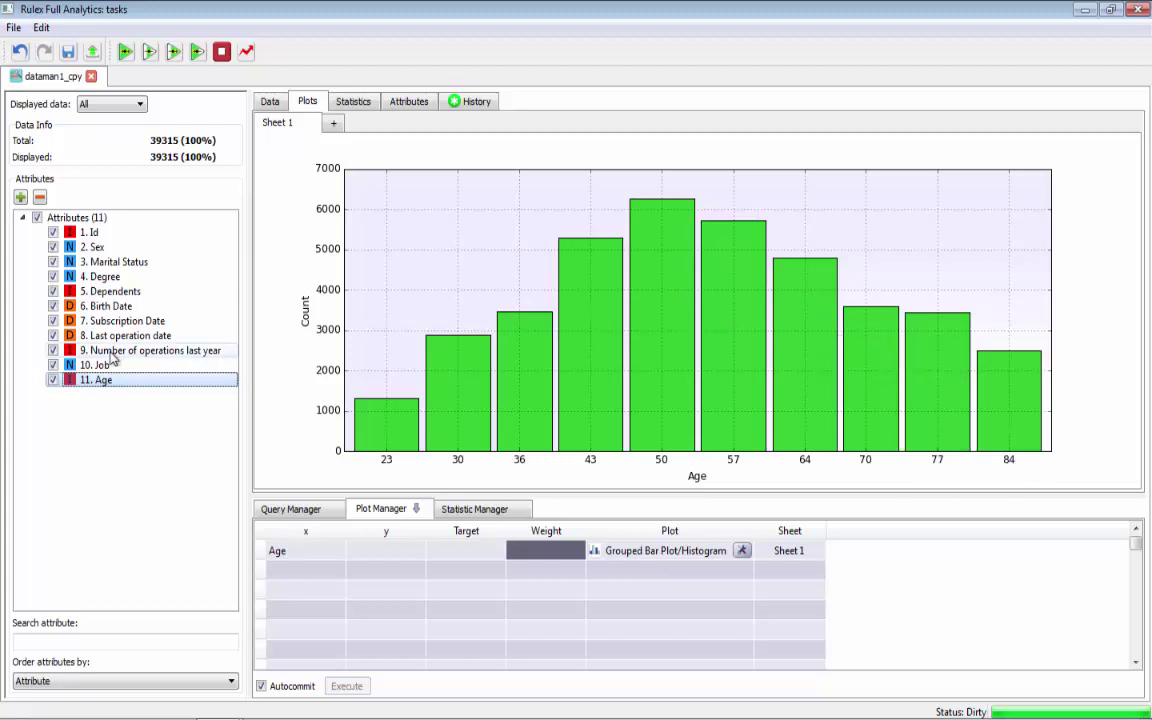
pyautogui.moveTo(105, 385); pyautogui.dragTo(329, 553)
pyautogui.click(558, 550)
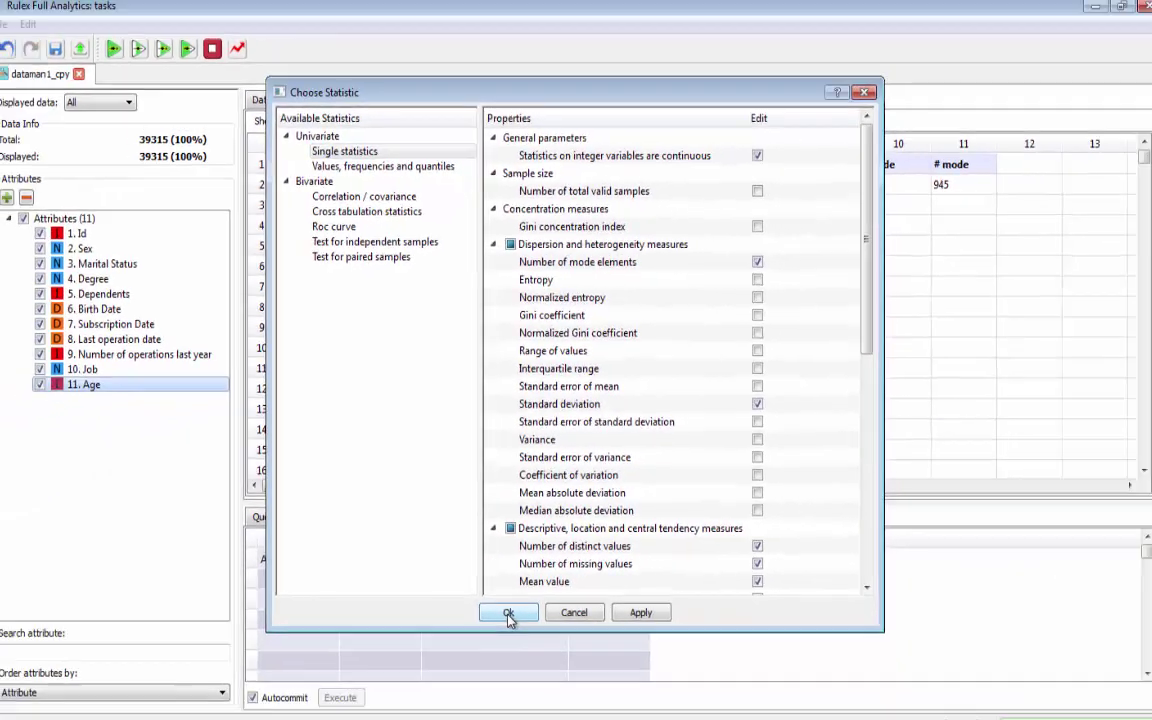
# Confirm Single statistics for Age (mean 54.635, median 54.000) and close the data manager
pyautogui.click(501, 612)
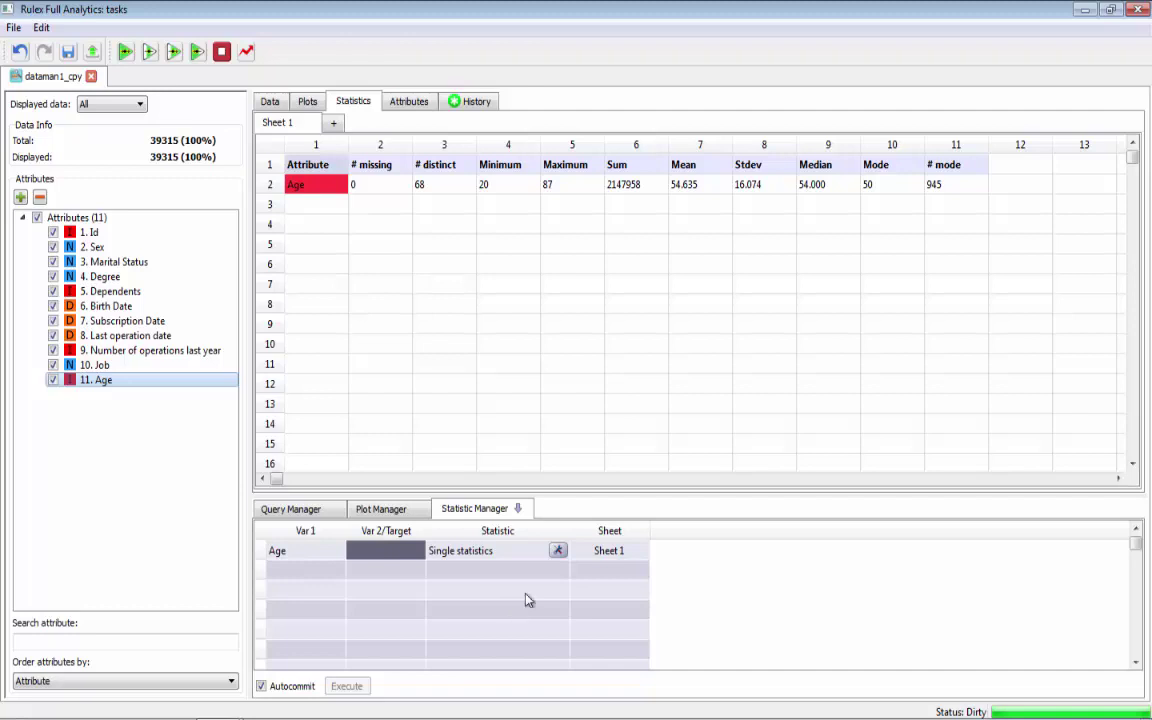
pyautogui.click(1140, 10)
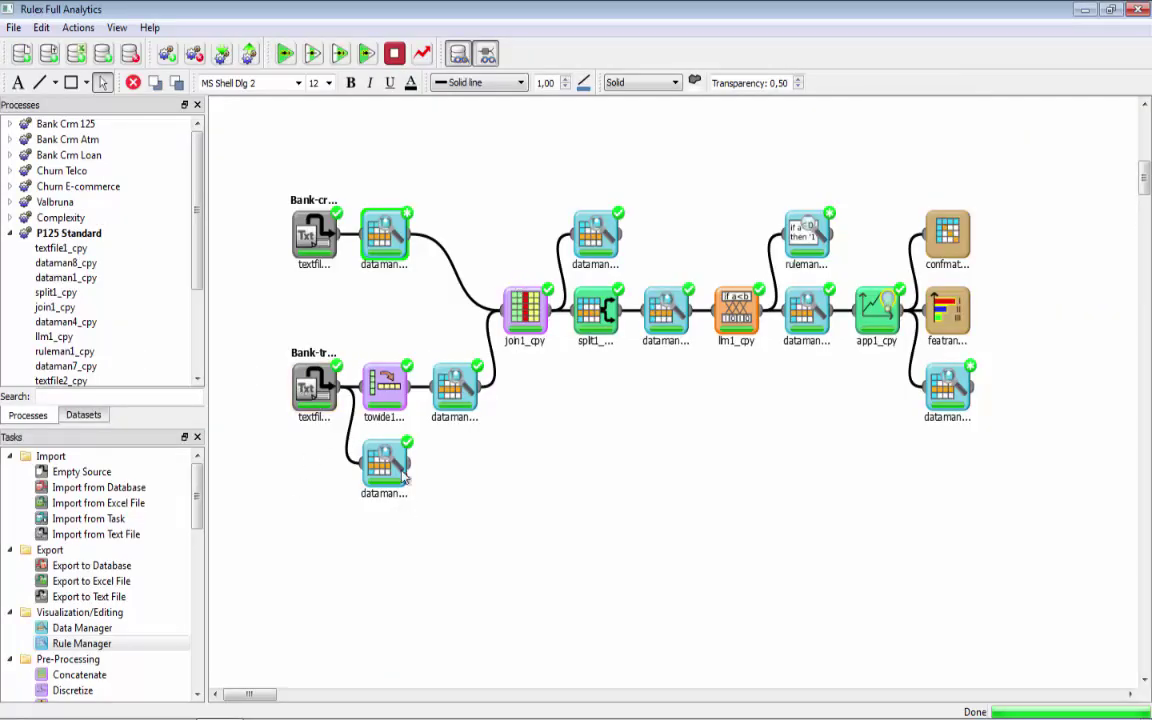
pyautogui.click(310, 386)
pyautogui.click(380, 474)
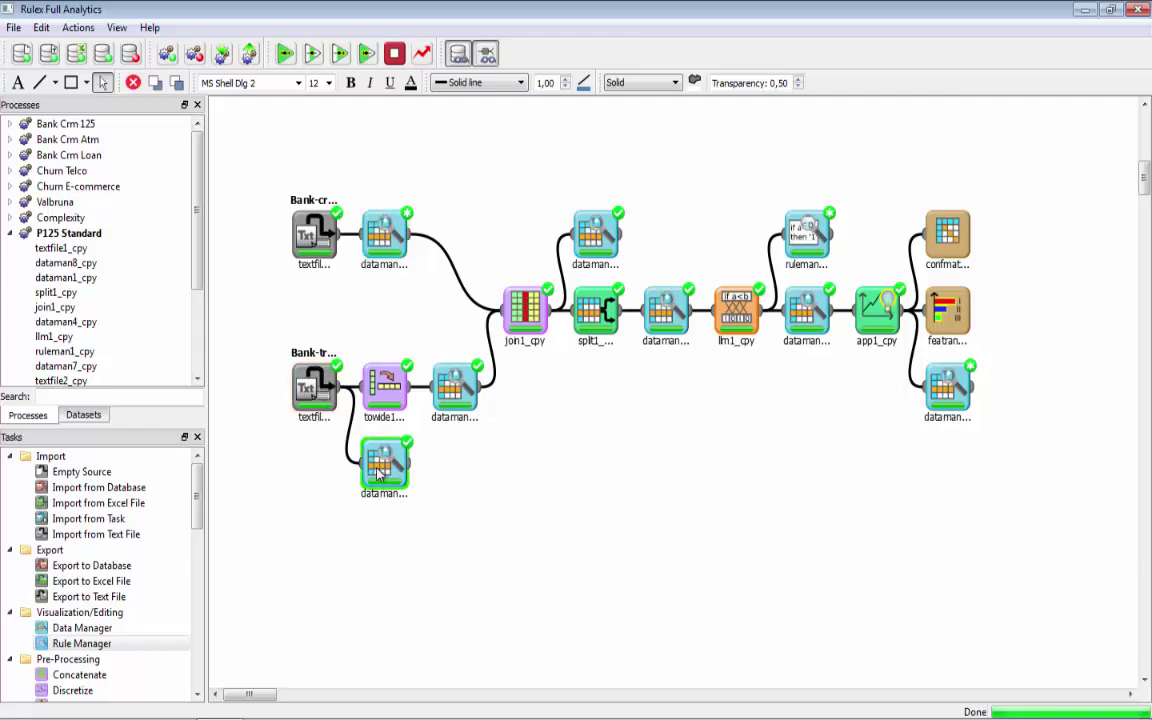
pyautogui.doubleClick(380, 474)
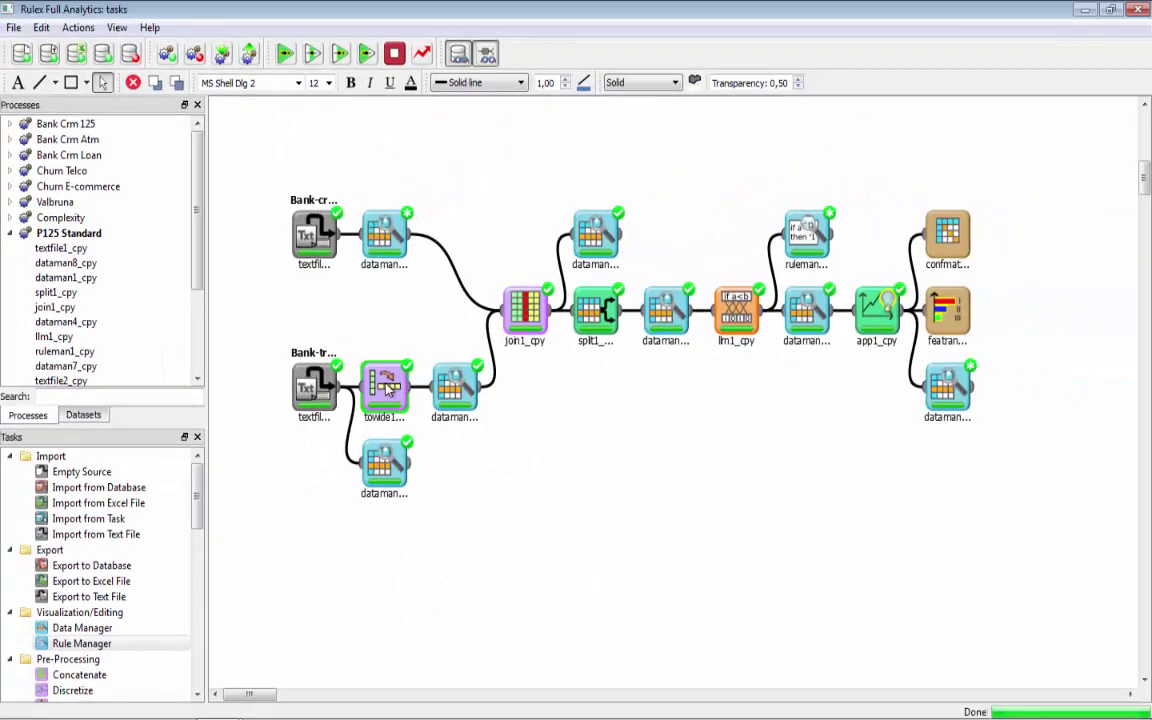
pyautogui.doubleClick(468, 445)
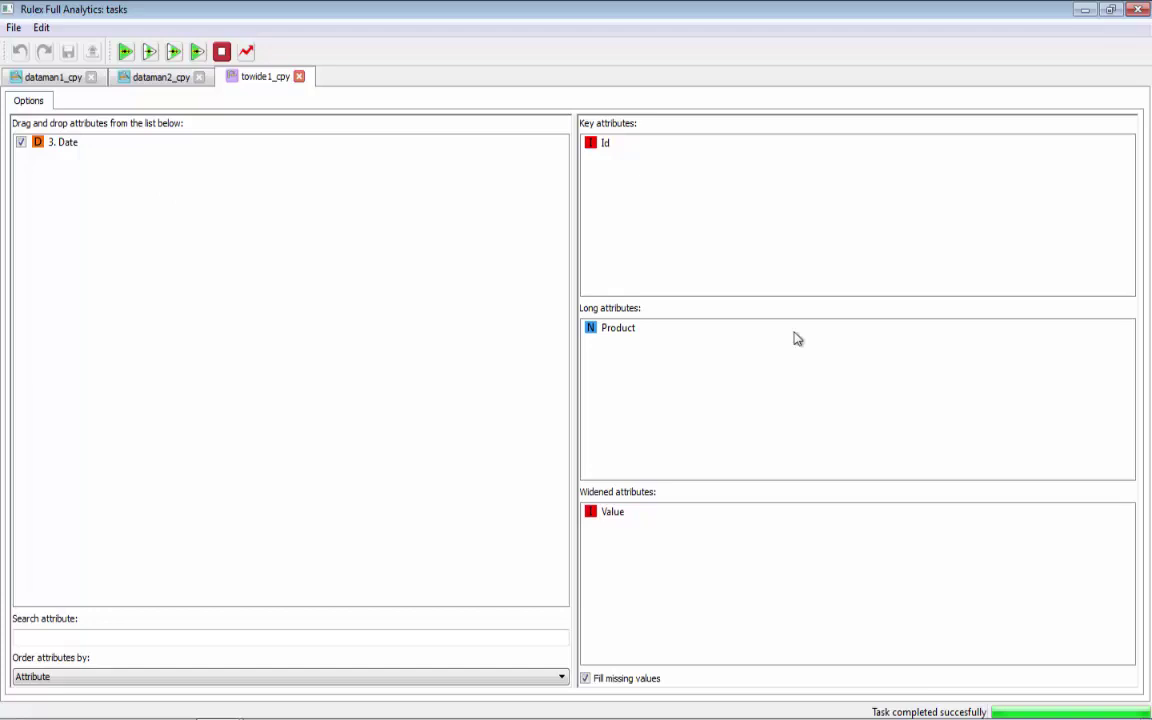
pyautogui.click(1139, 11)
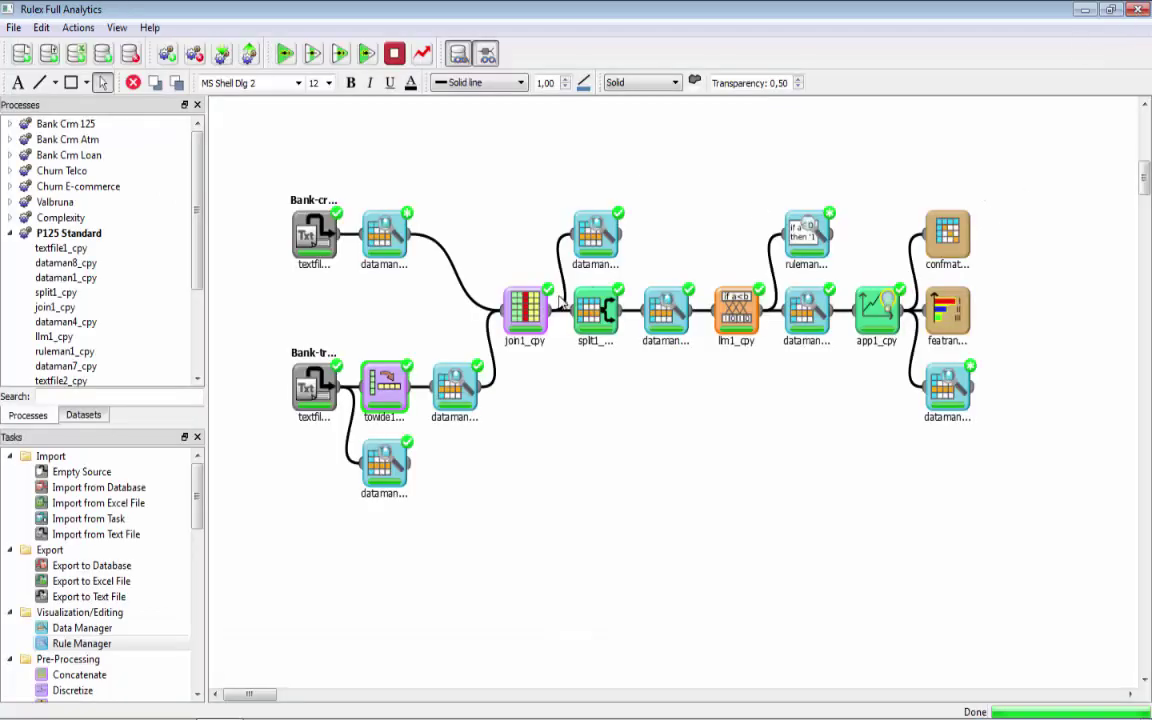
pyautogui.doubleClick(462, 390)
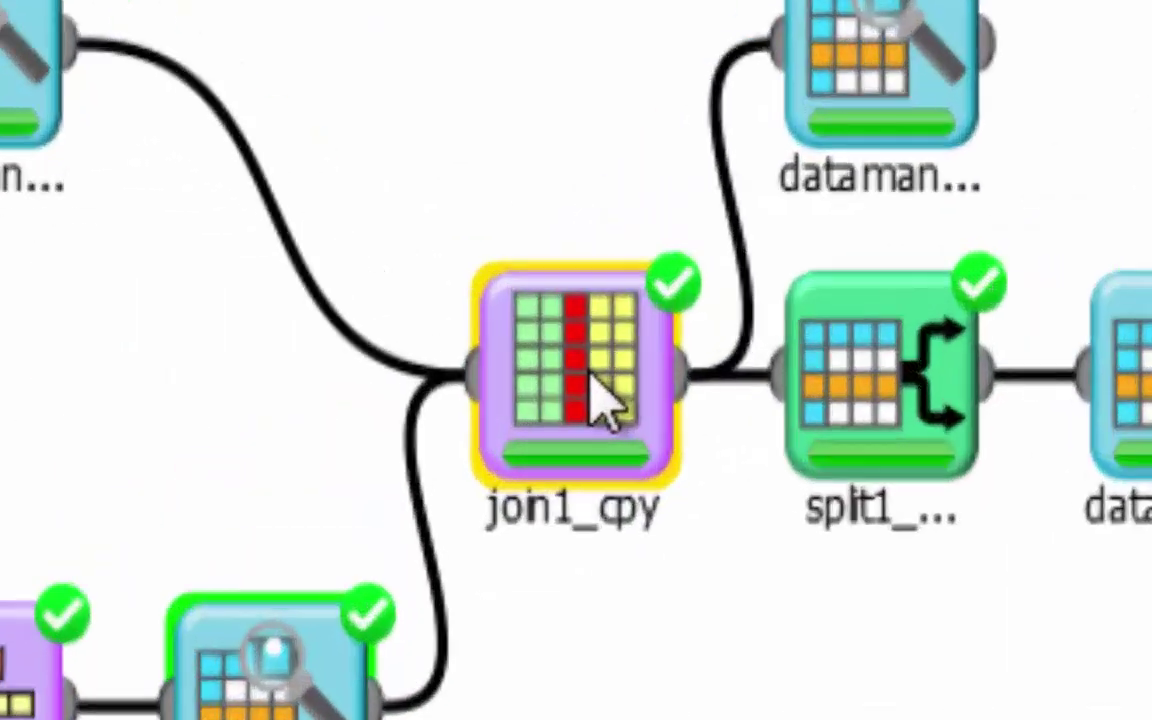
pyautogui.click(535, 342)
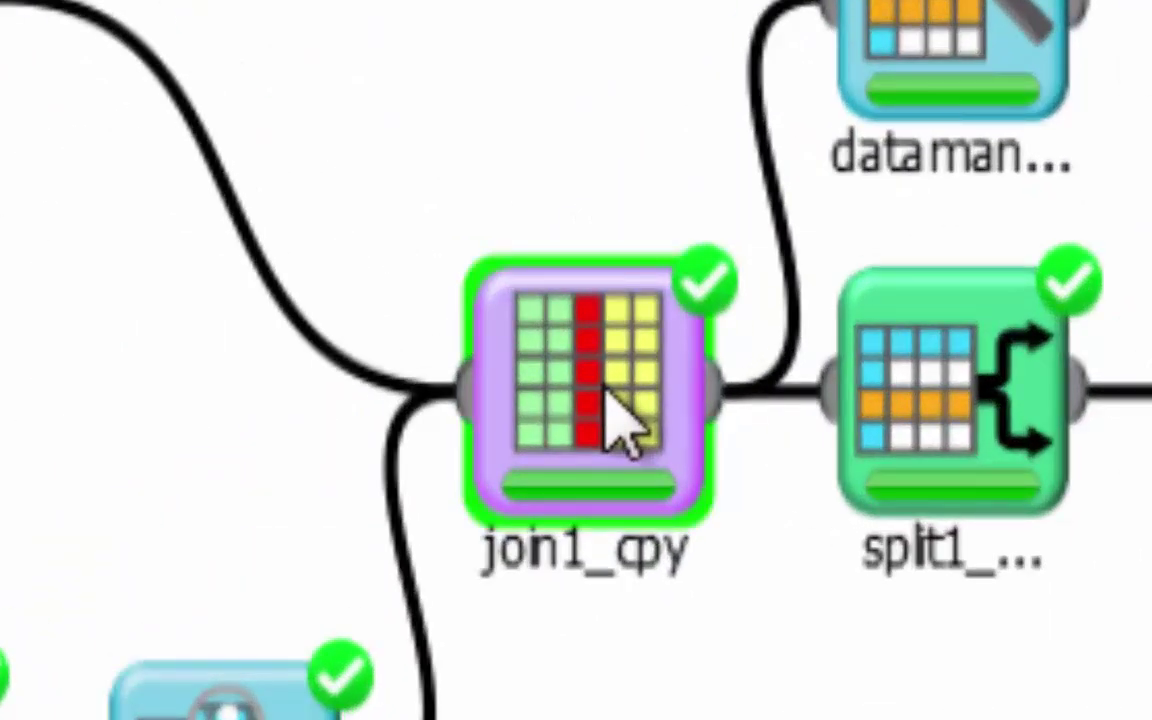
pyautogui.doubleClick(620, 425)
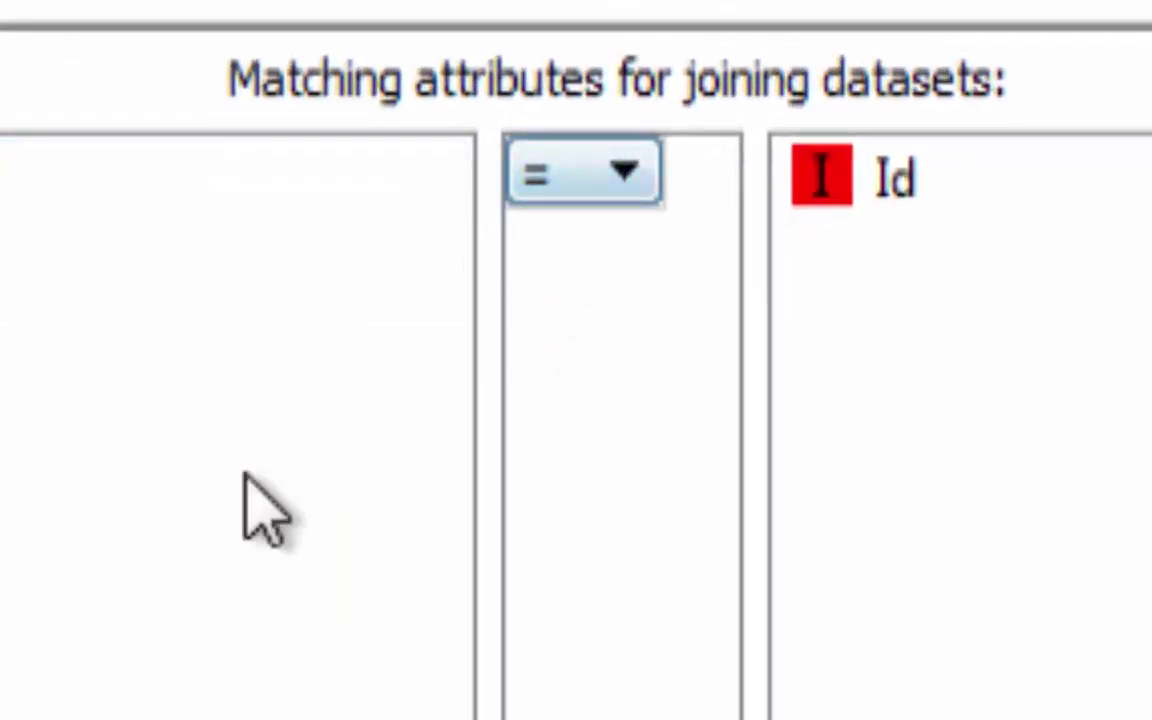
pyautogui.click(582, 195)
pyautogui.click(581, 187)
pyautogui.click(110, 100)
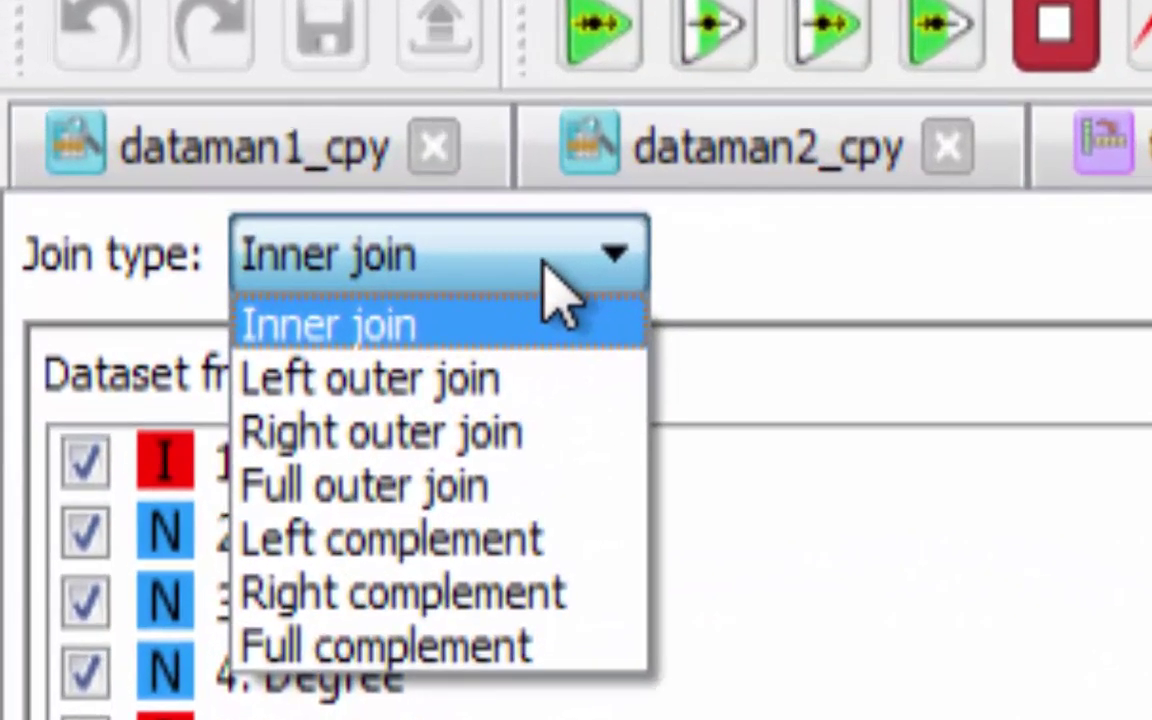
pyautogui.click(545, 265)
pyautogui.click(1140, 10)
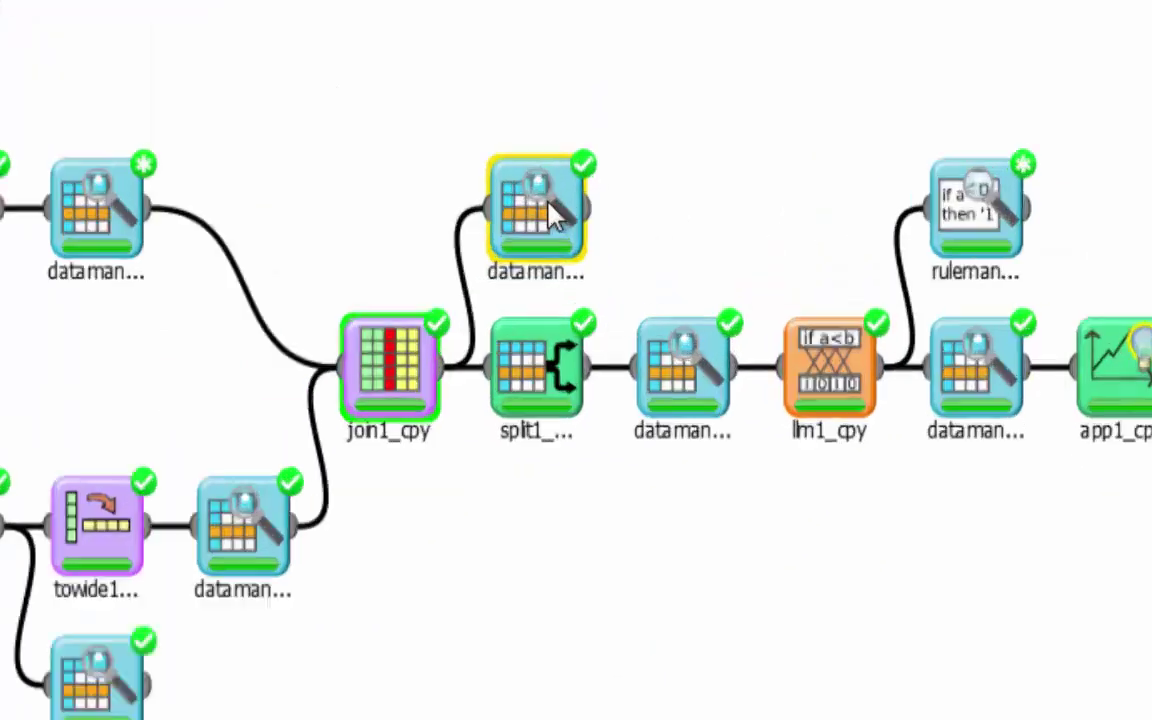
pyautogui.click(604, 240)
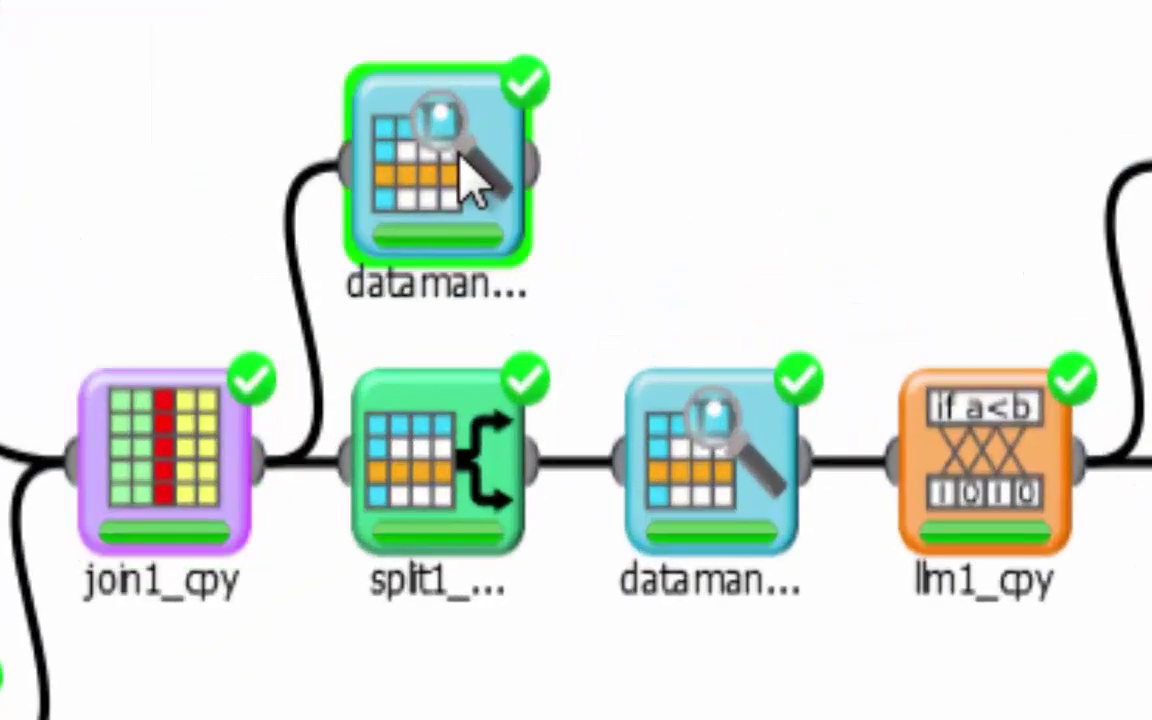
pyautogui.doubleClick(470, 185)
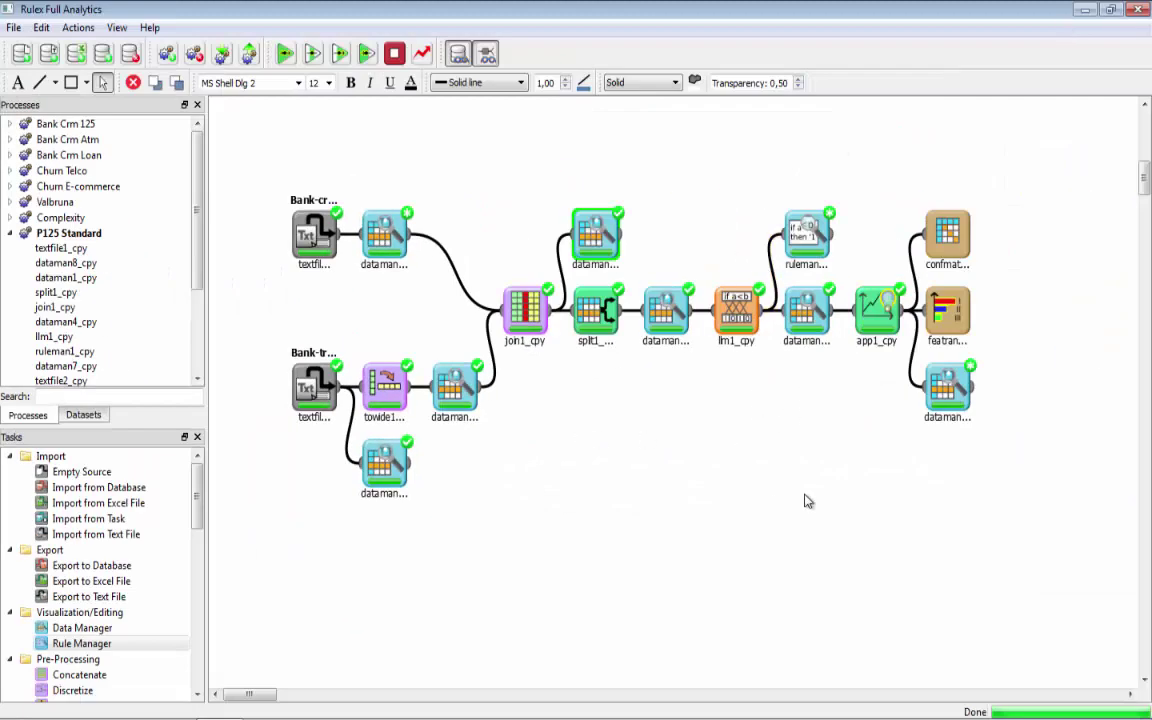
pyautogui.click(597, 316)
pyautogui.doubleClick(597, 316)
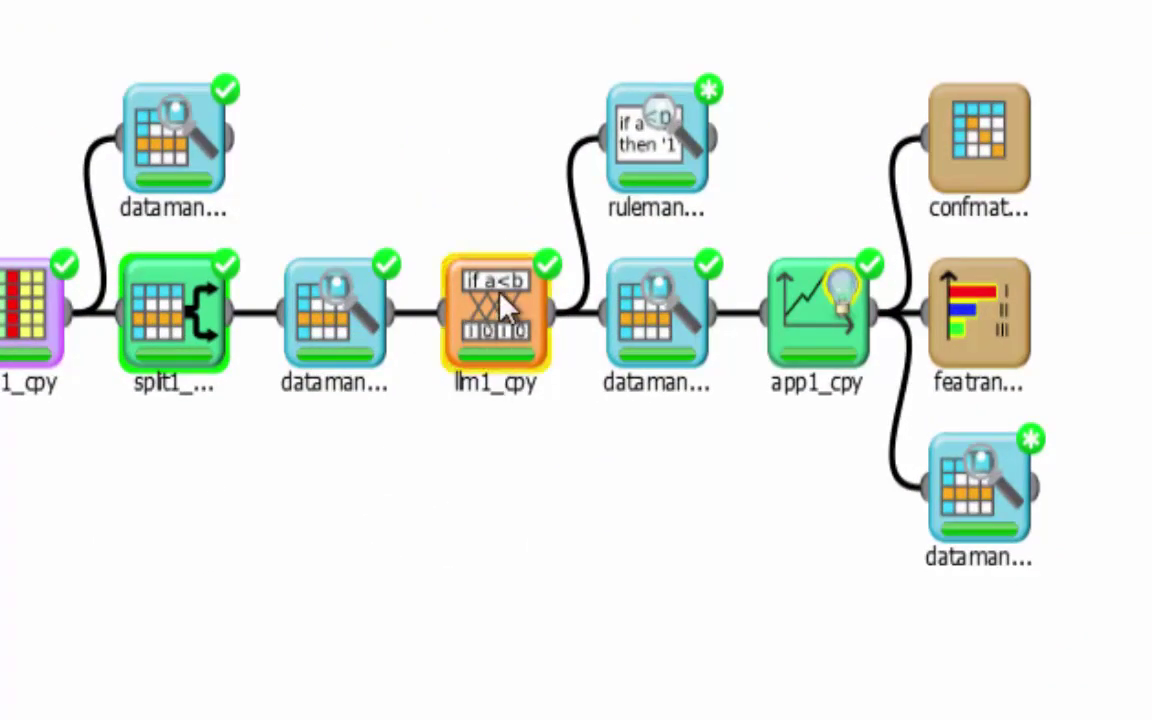
# Open the rules table of the rule manager after lm1_cpy
pyautogui.moveTo(512, 345)
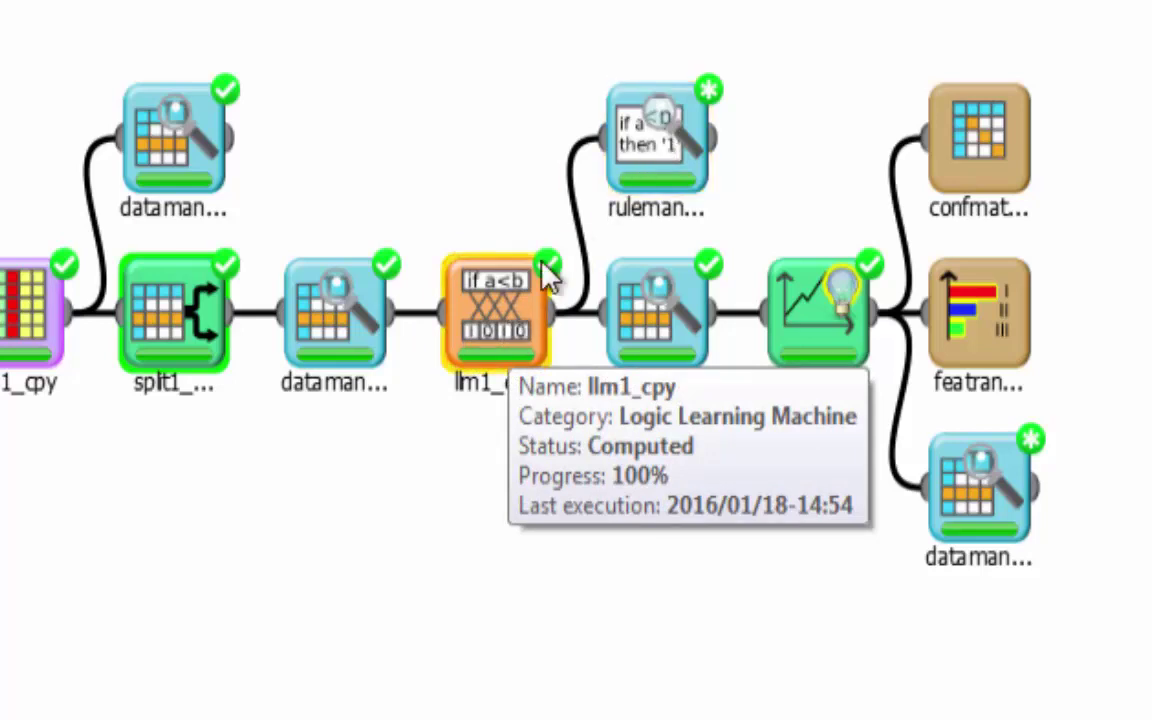
pyautogui.click(662, 142)
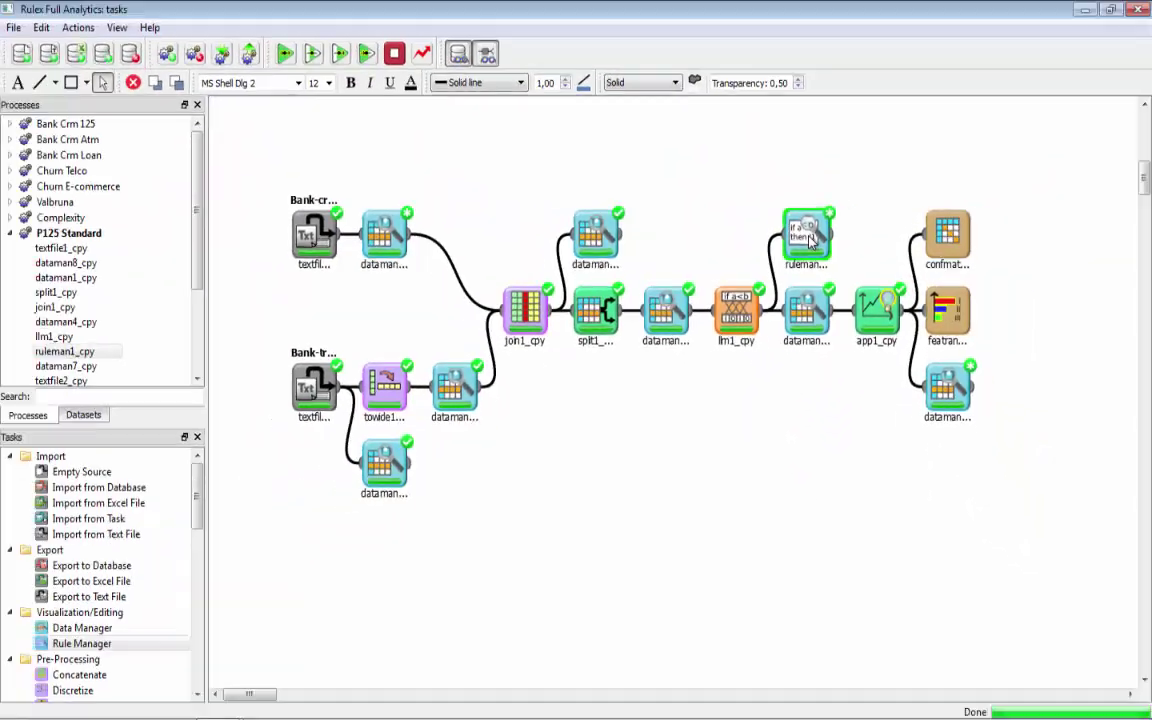
pyautogui.doubleClick(810, 238)
# Sort Output descending so Value(P125) = 1 rules come first, and widen Cond 1
pyautogui.click(390, 185)
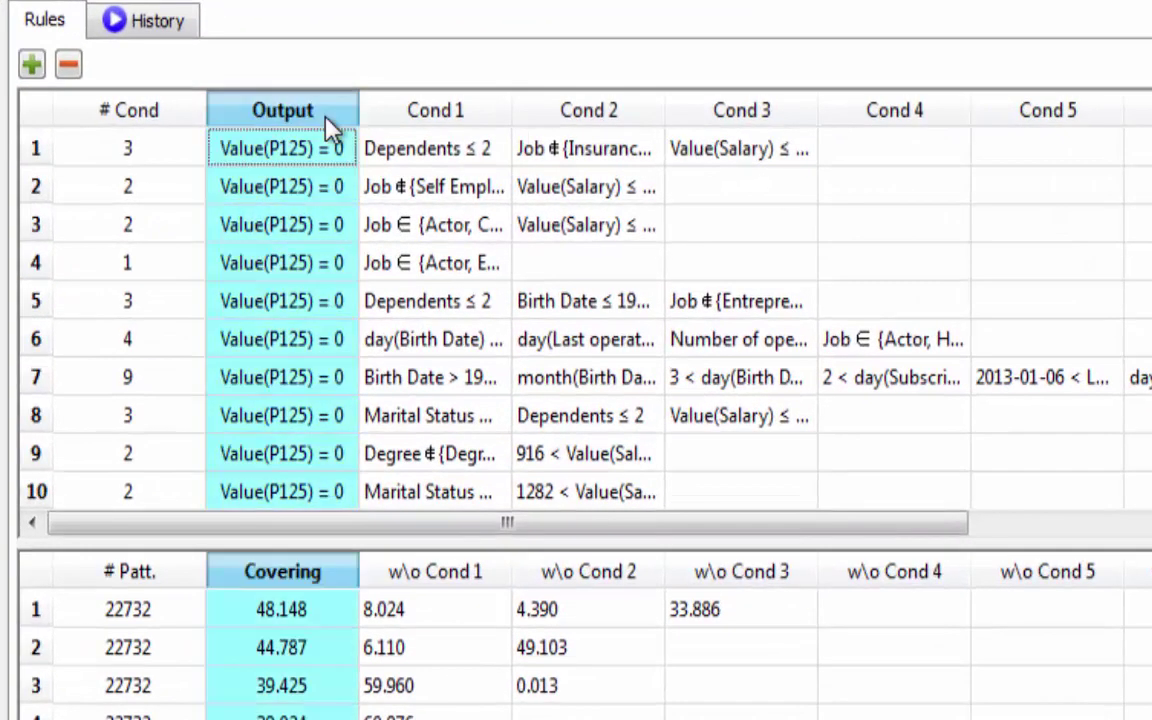
pyautogui.rightClick(326, 118)
pyautogui.click(435, 190)
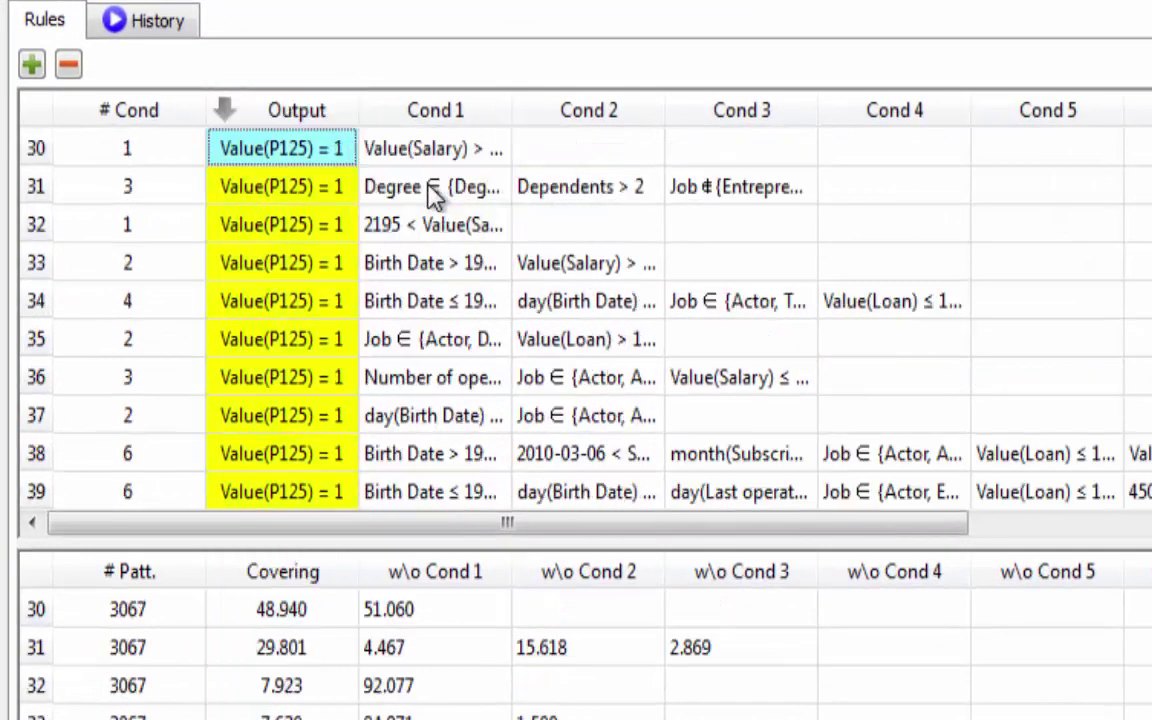
pyautogui.press('Escape')
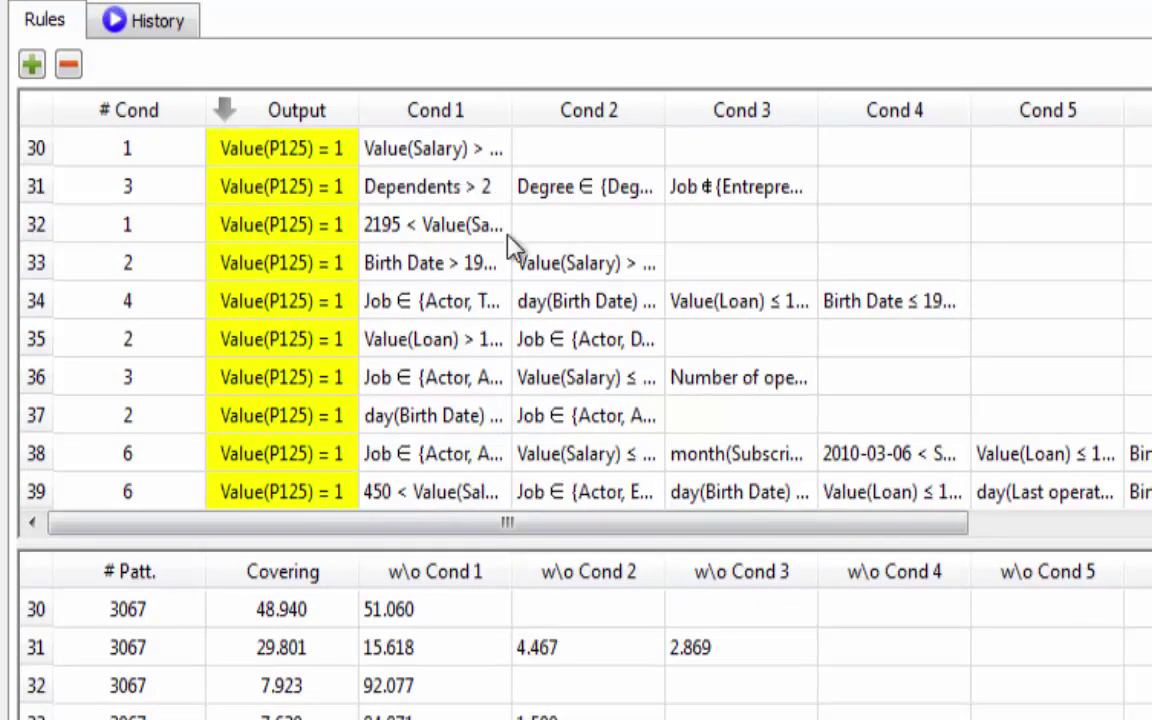
pyautogui.moveTo(512, 110); pyautogui.dragTo(643, 113)
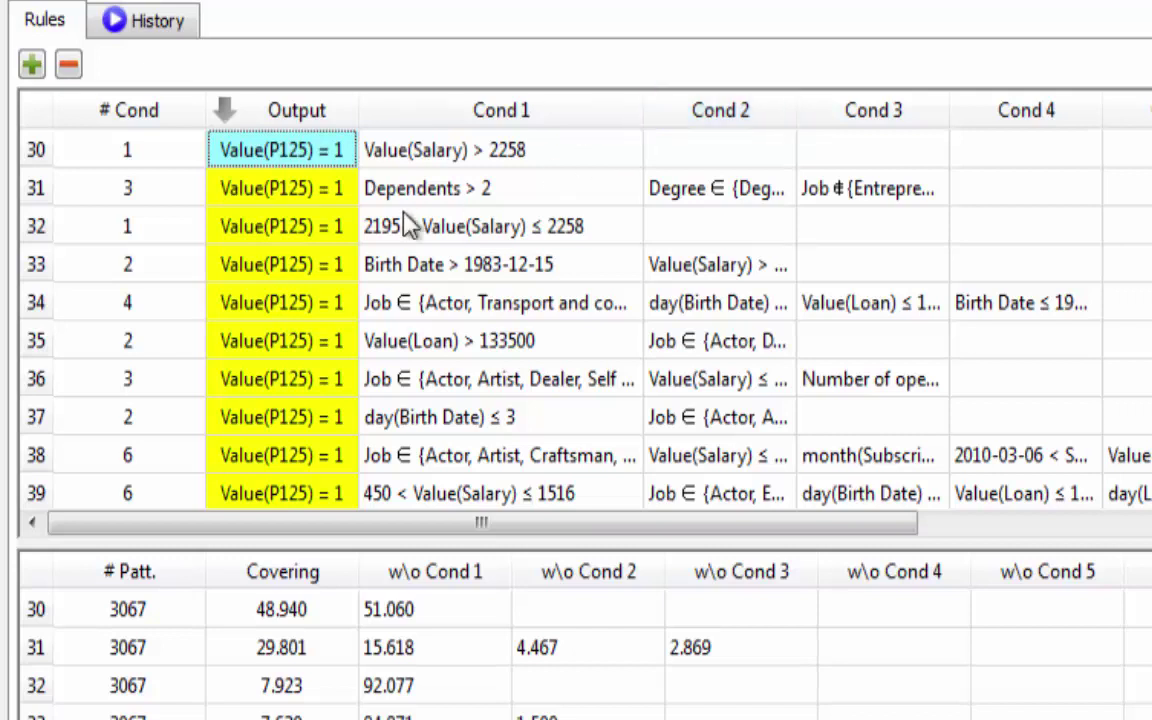
pyautogui.click(337, 161)
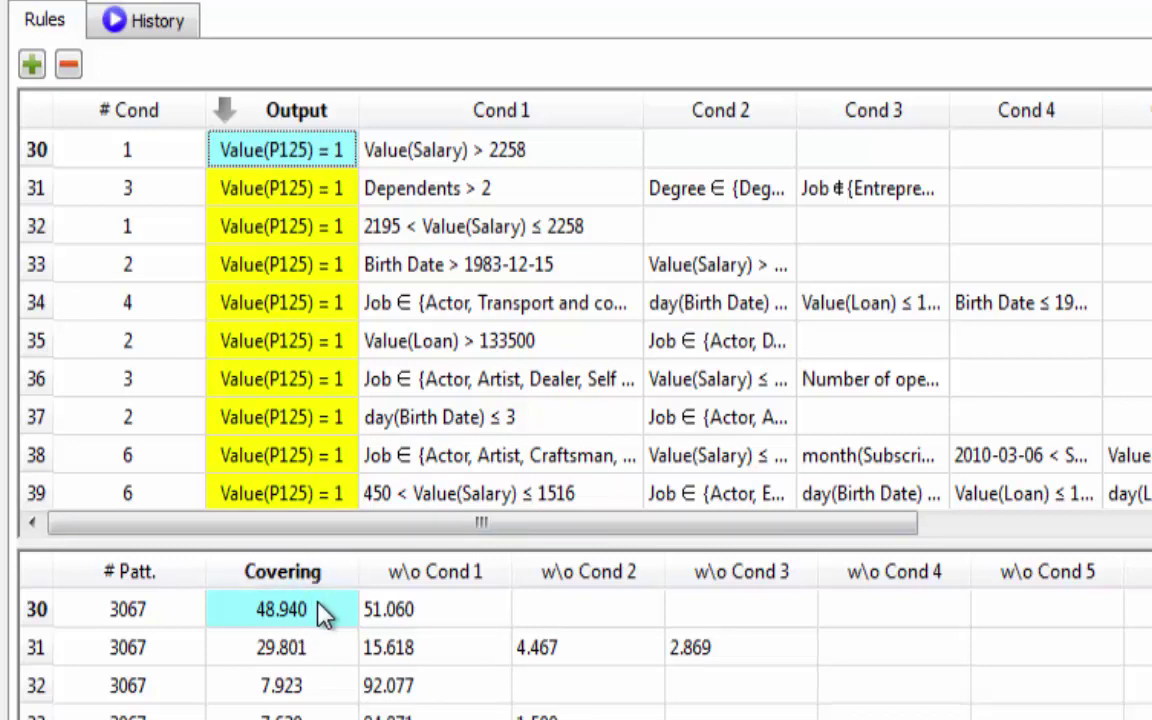
# Inspect rule 31's Output and Covering values in the rules table
pyautogui.click(325, 188)
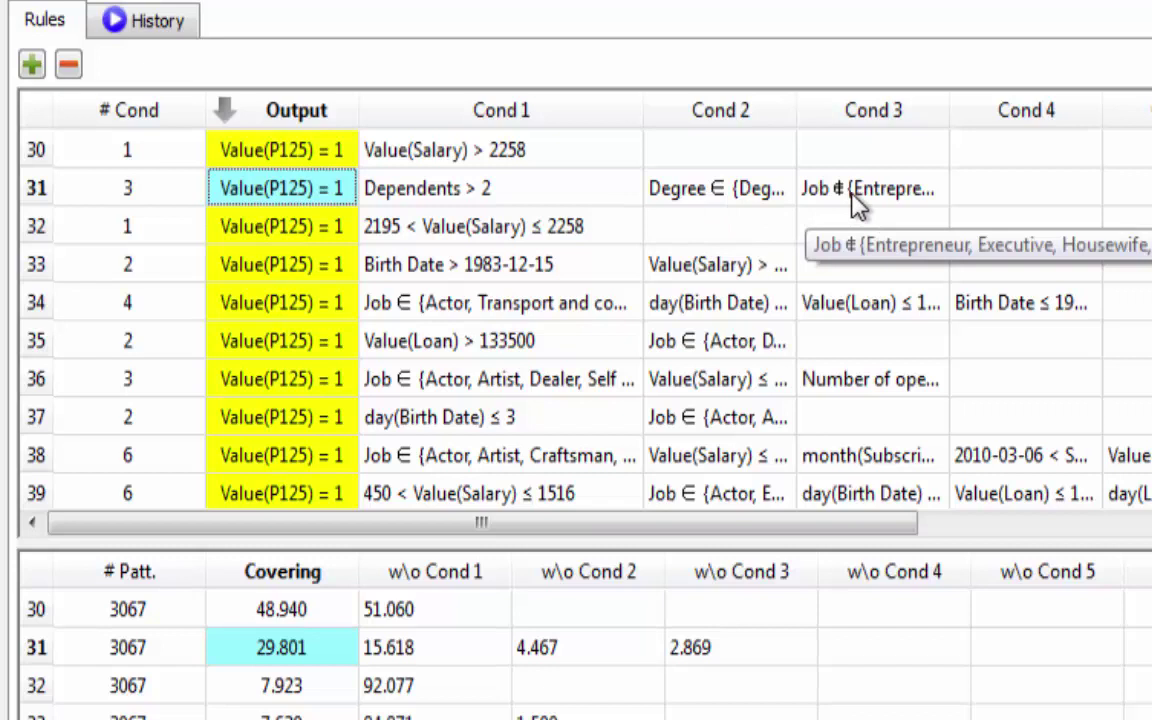
pyautogui.click(284, 664)
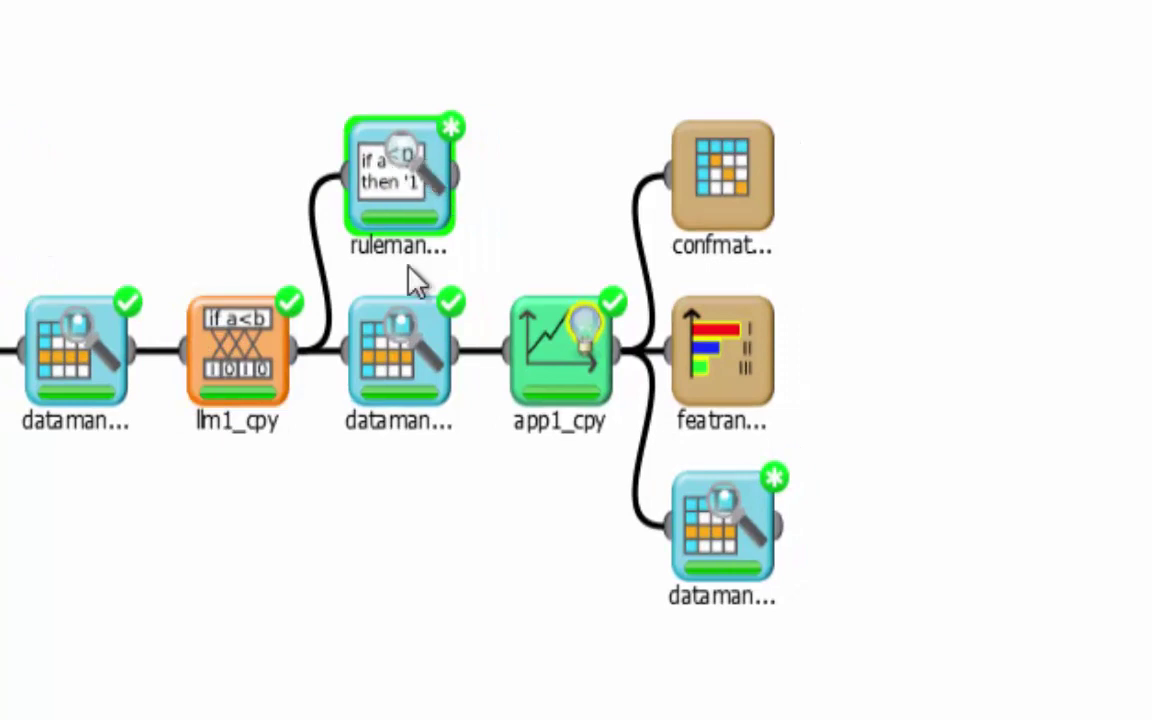
# Show the Test set confusion matrix: 8327 and 1051 correct forecasts of 11057
pyautogui.click(570, 340)
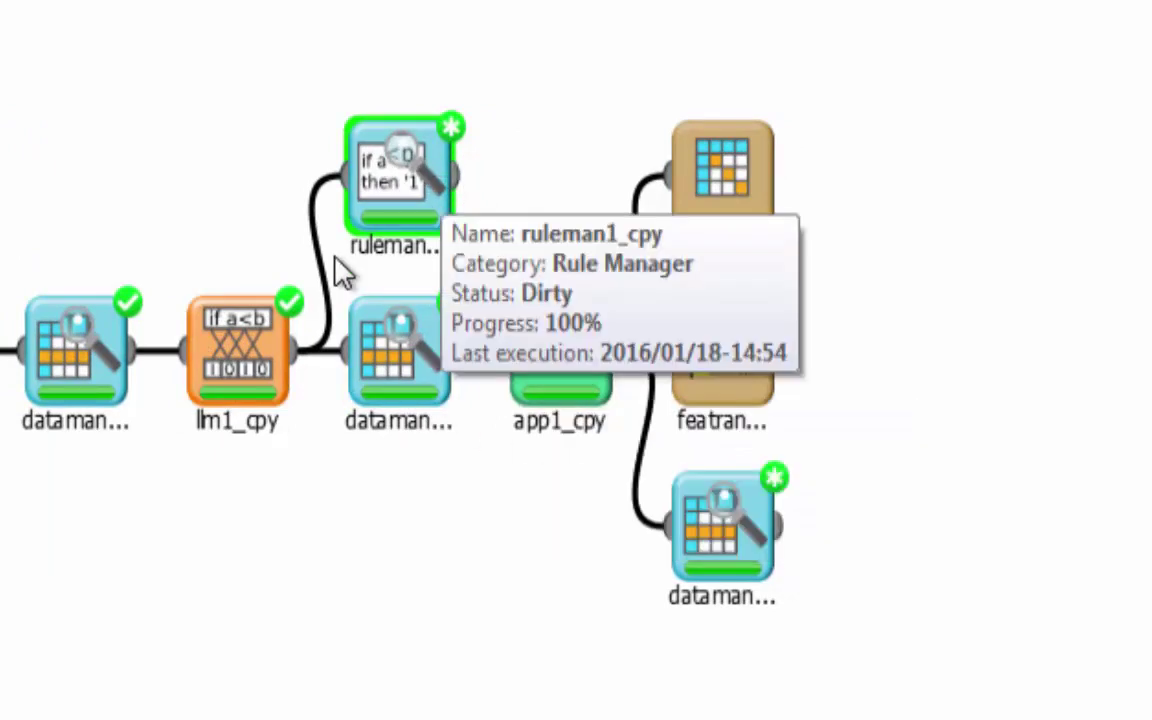
pyautogui.click(717, 189)
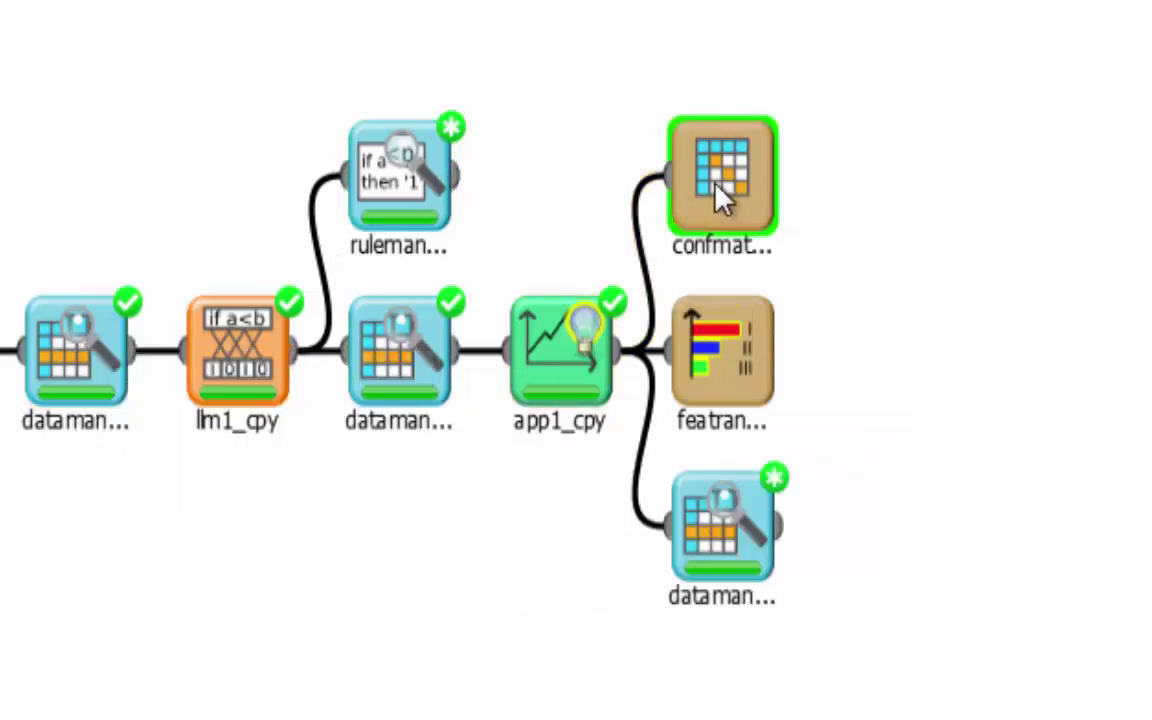
pyautogui.doubleClick(722, 196)
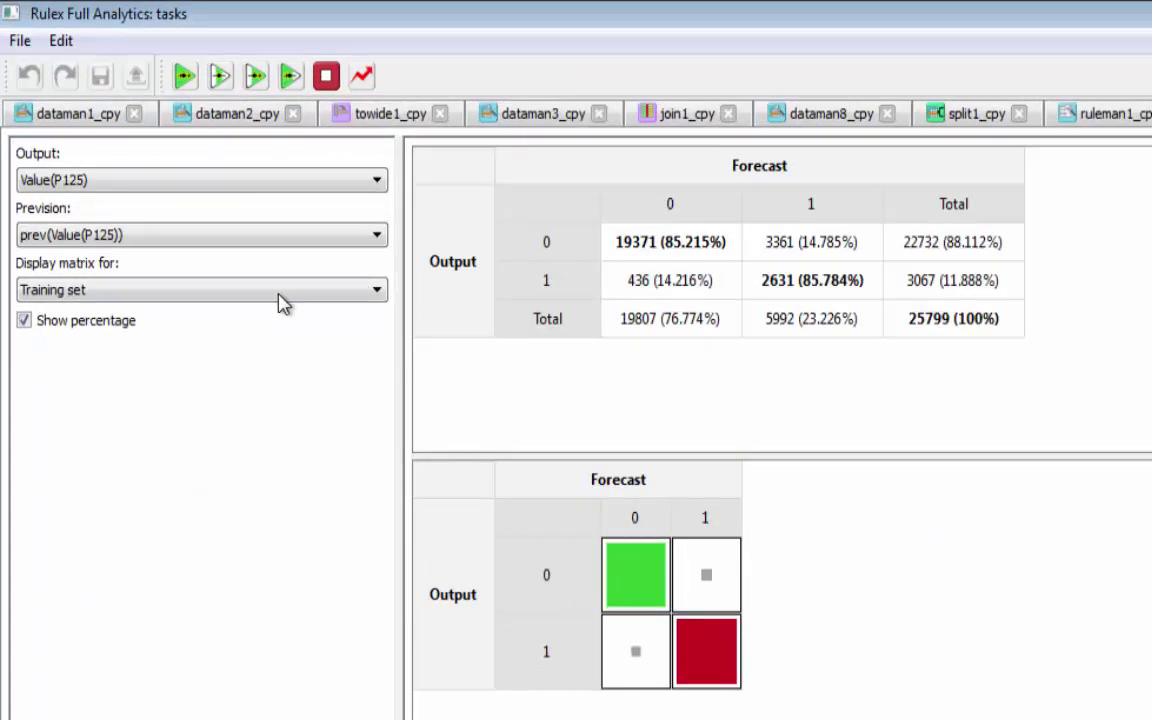
pyautogui.click(280, 292)
pyautogui.click(350, 322)
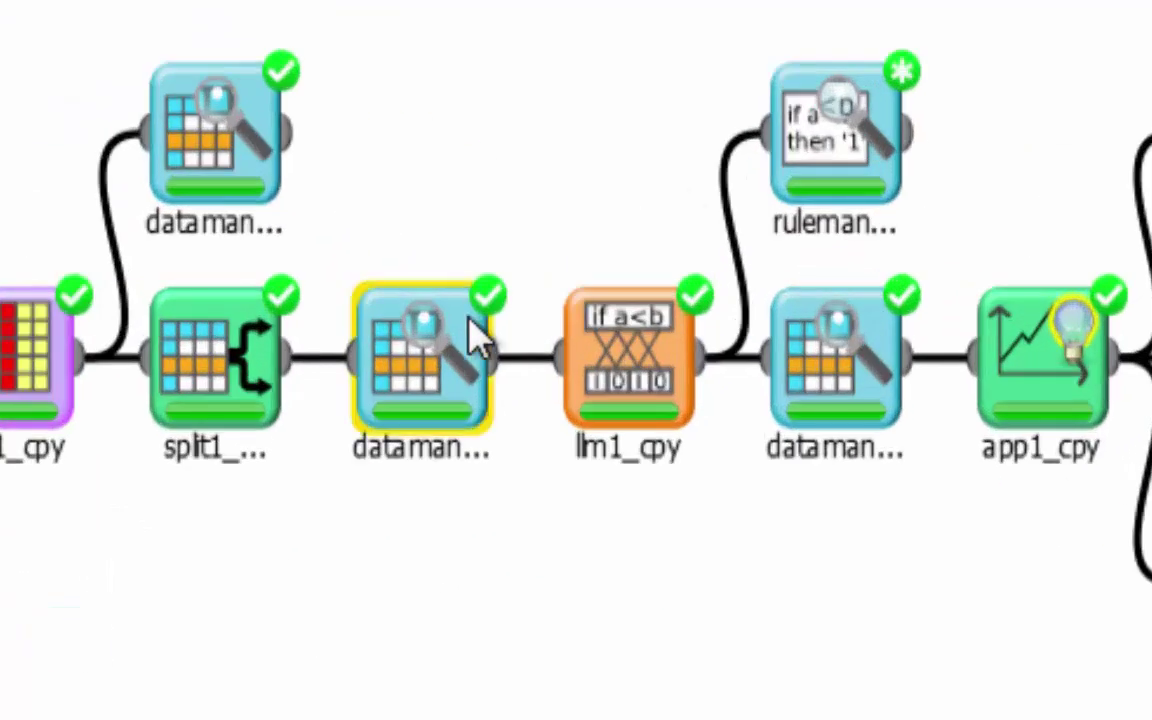
pyautogui.click(478, 336)
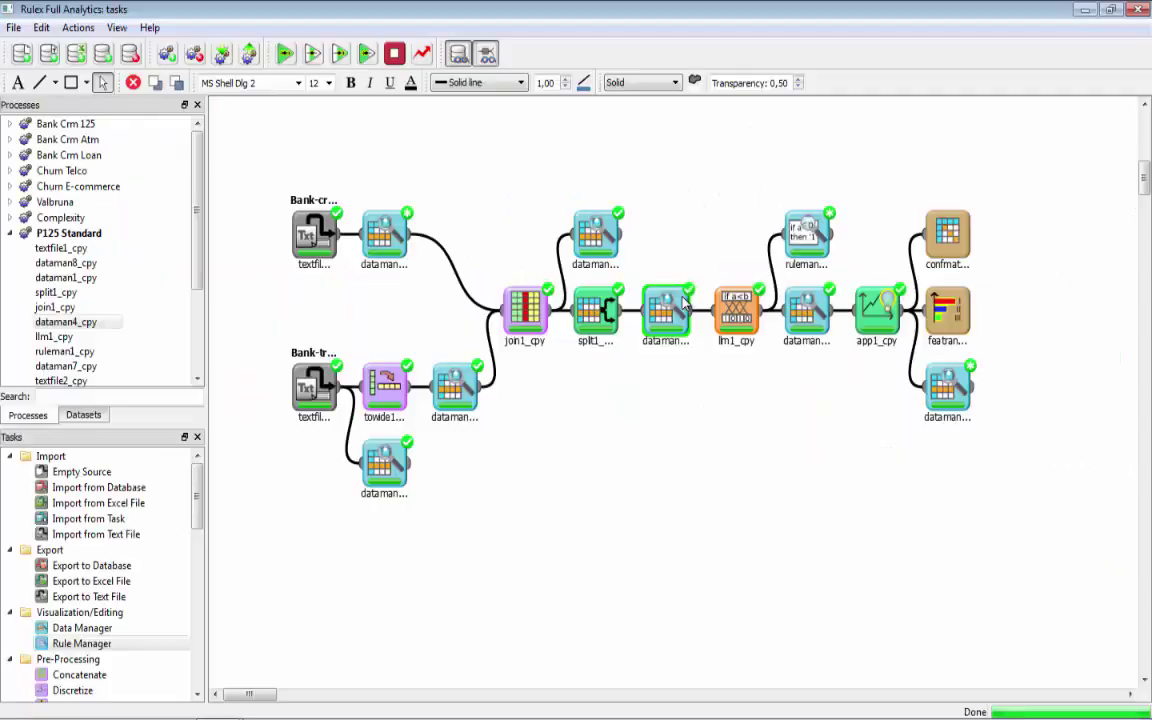
# Plot a Value(P125) histogram from dataman4_cpy: about 32,000 customers at 0, 4,000 at 1
pyautogui.doubleClick(478, 336)
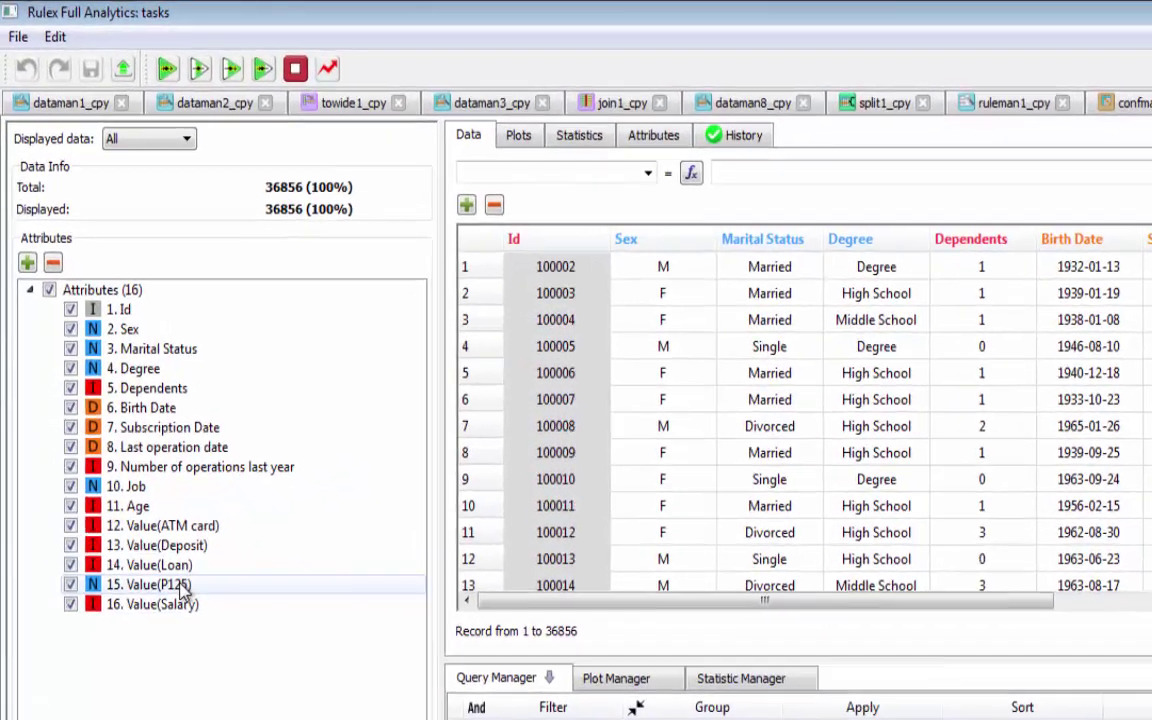
pyautogui.click(183, 588)
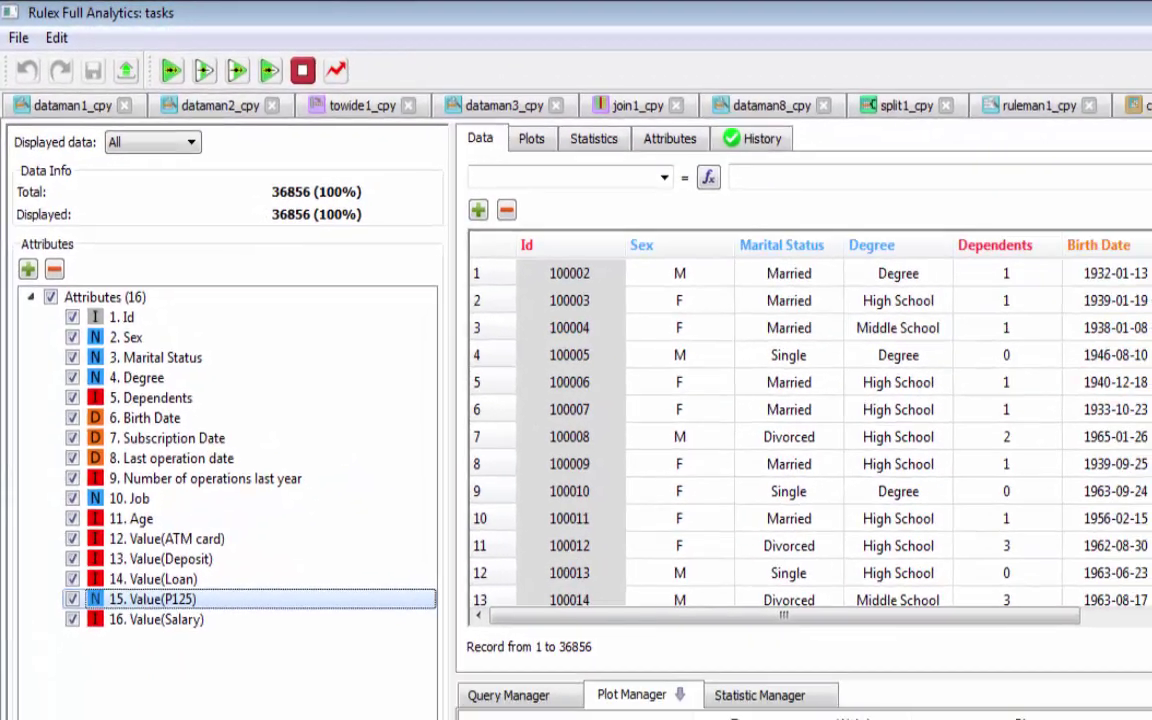
pyautogui.moveTo(167, 657); pyautogui.dragTo(629, 719)
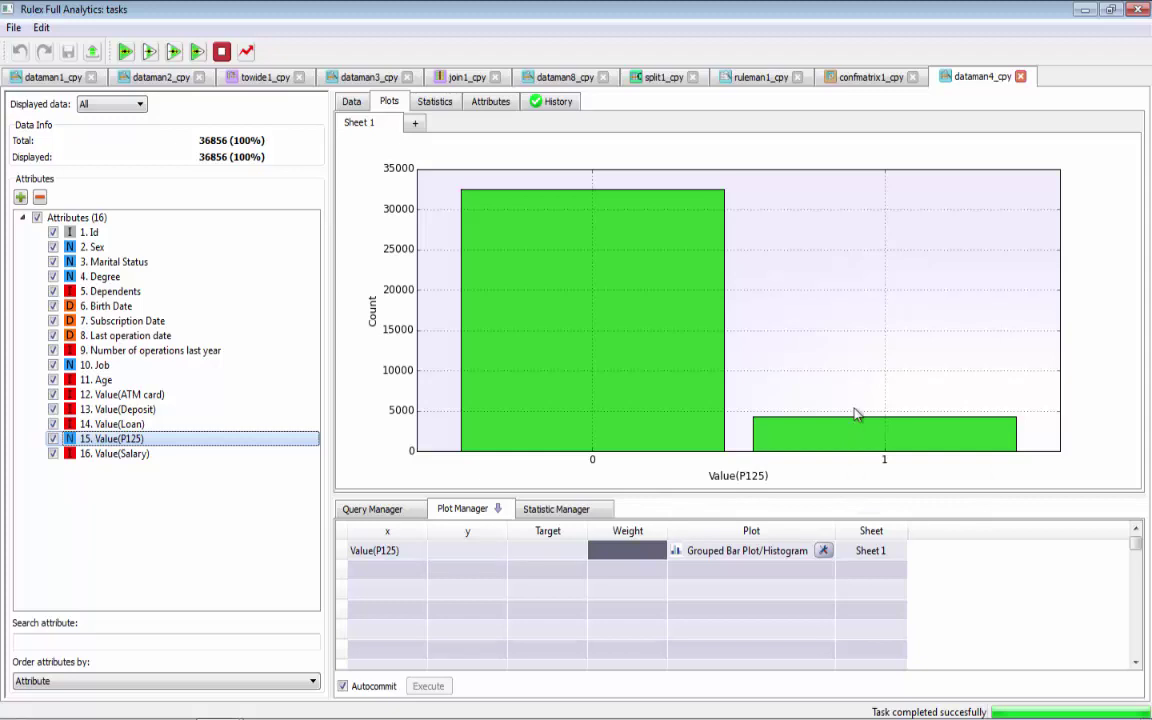
pyautogui.moveTo(608, 203)
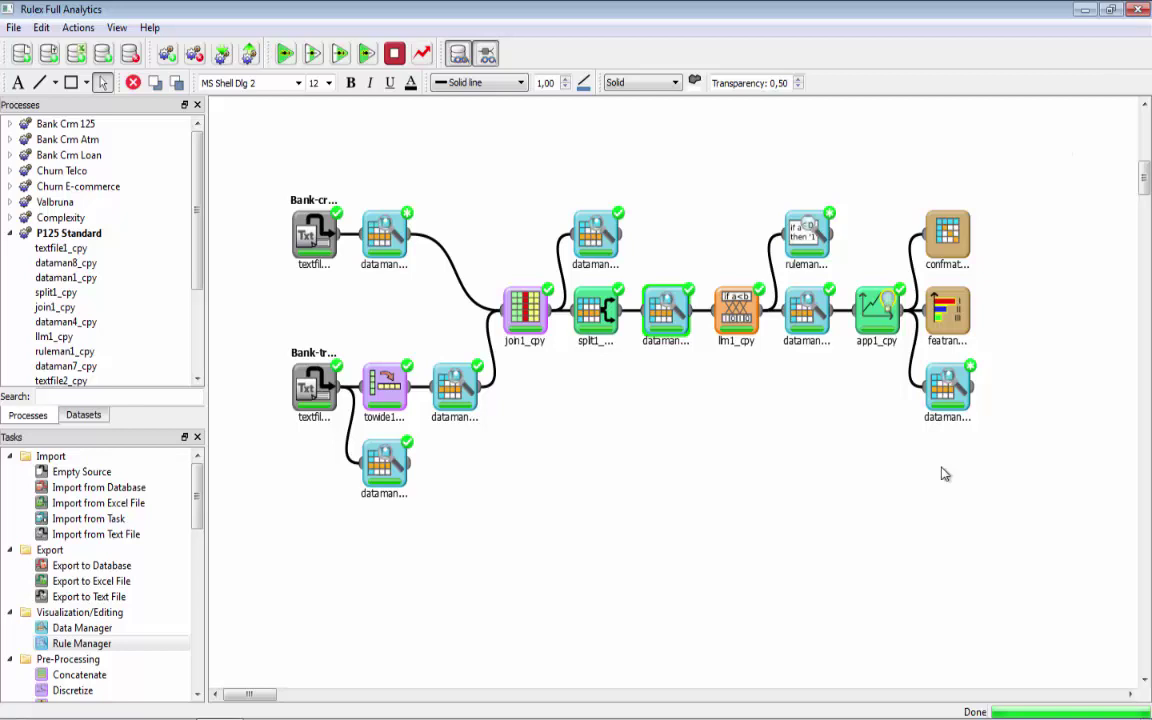
# Show dataman6_cpy's Test set, 9378 (84.815%) correct, scrolled to the prev/conf/rule/err columns
pyautogui.click(952, 394)
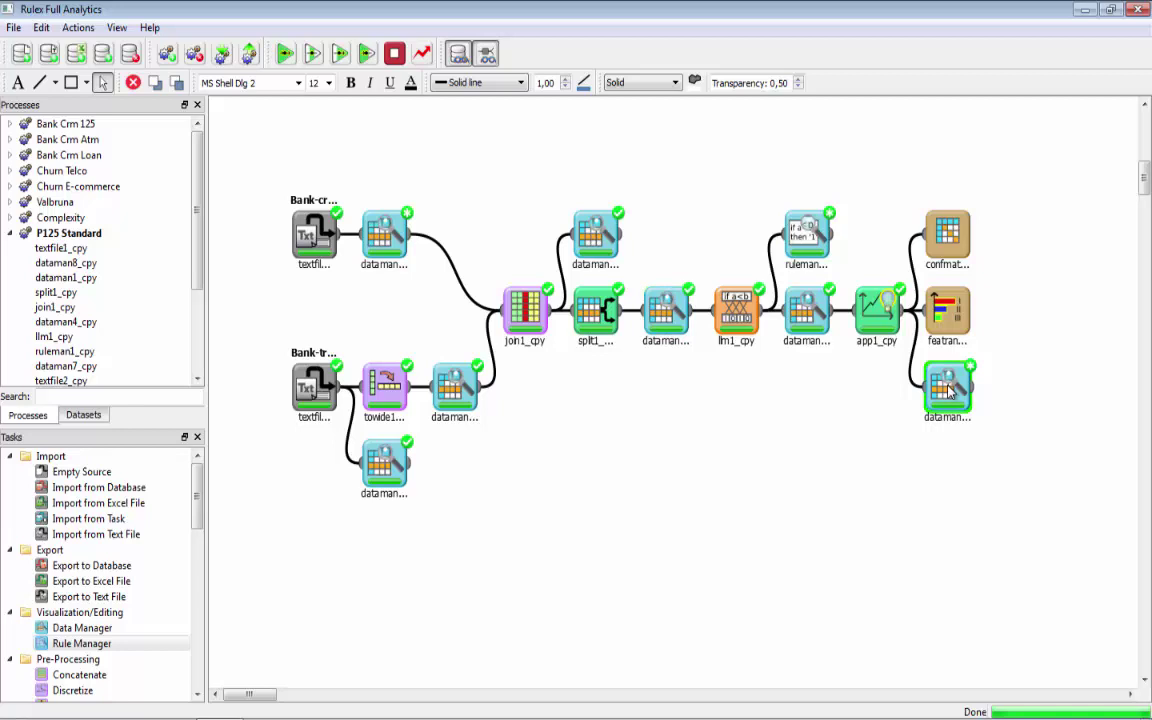
pyautogui.doubleClick(948, 393)
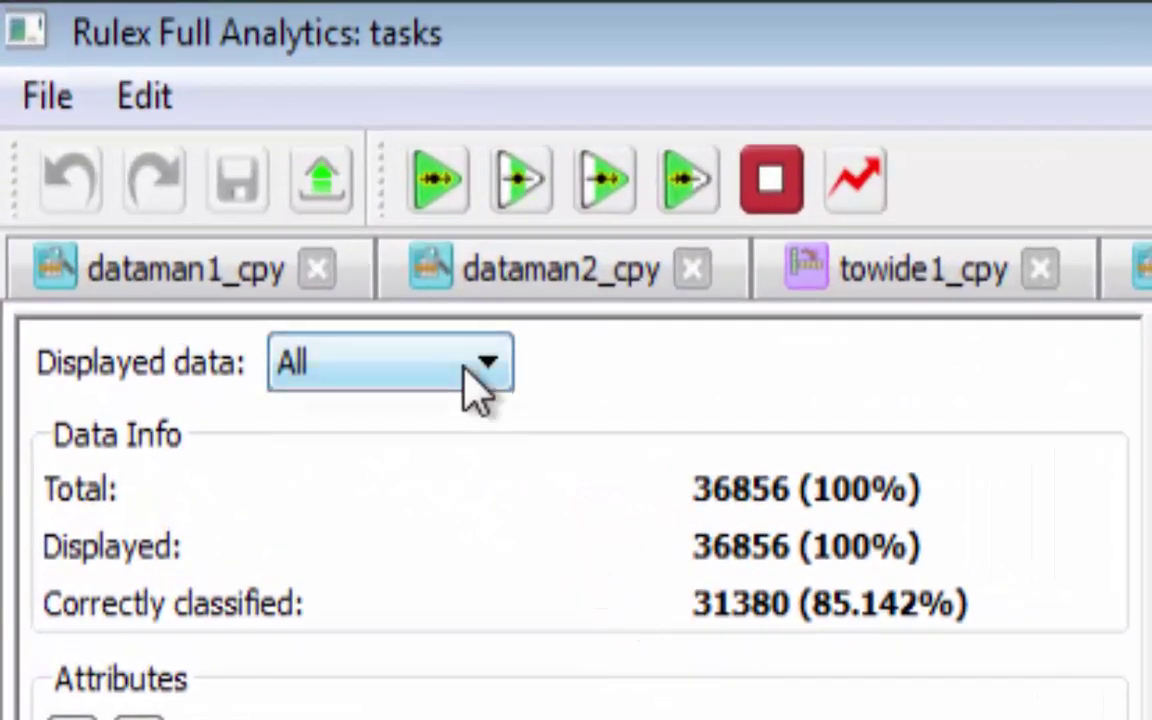
pyautogui.click(487, 365)
pyautogui.click(463, 492)
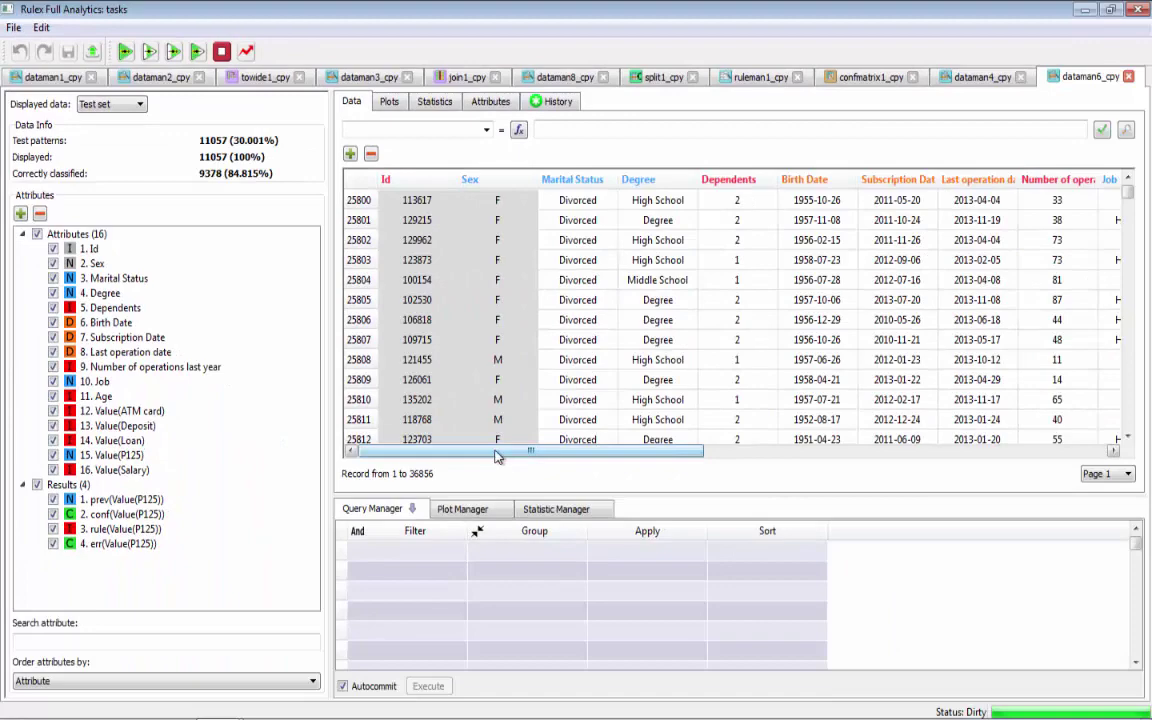
pyautogui.moveTo(497, 456); pyautogui.dragTo(1011, 460)
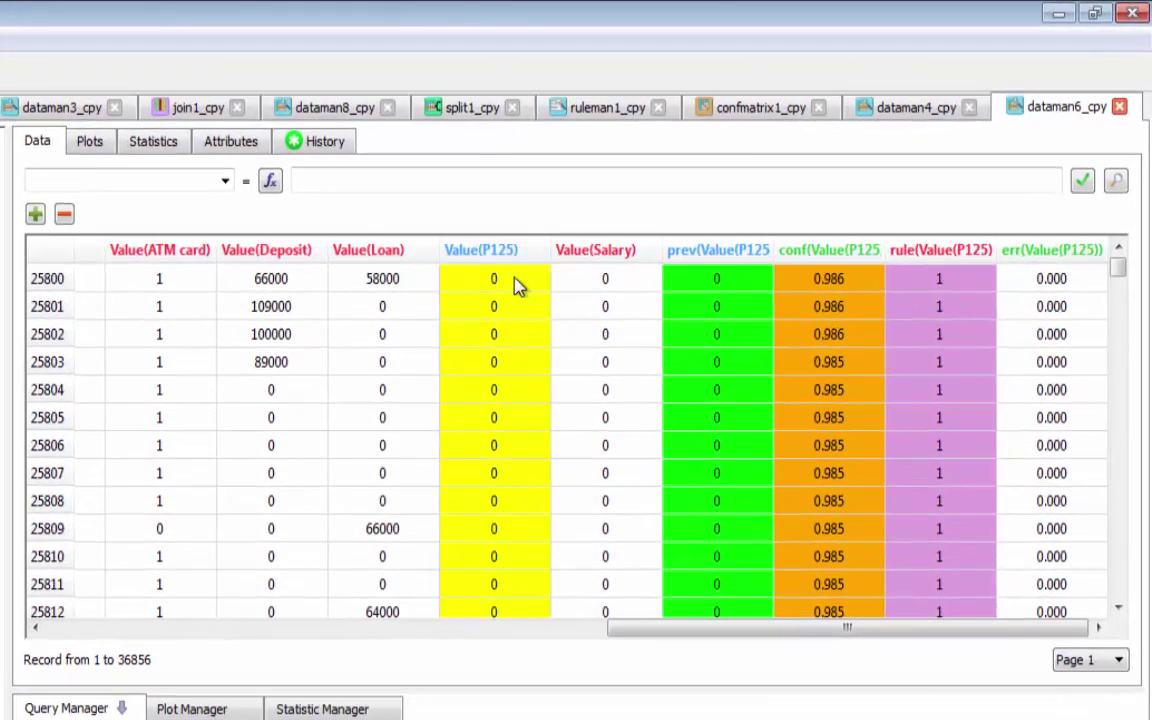
# Compare row 25800's prev(Value(P125)) forecast with its actual Value(P125)
pyautogui.click(722, 283)
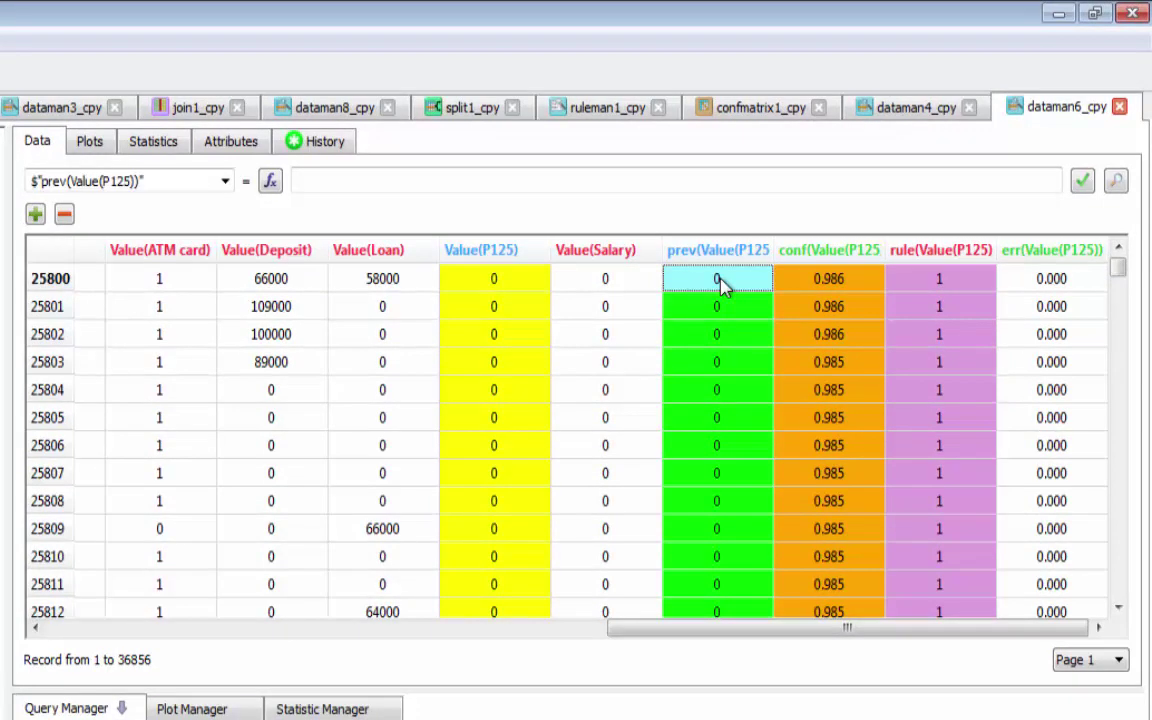
pyautogui.click(540, 285)
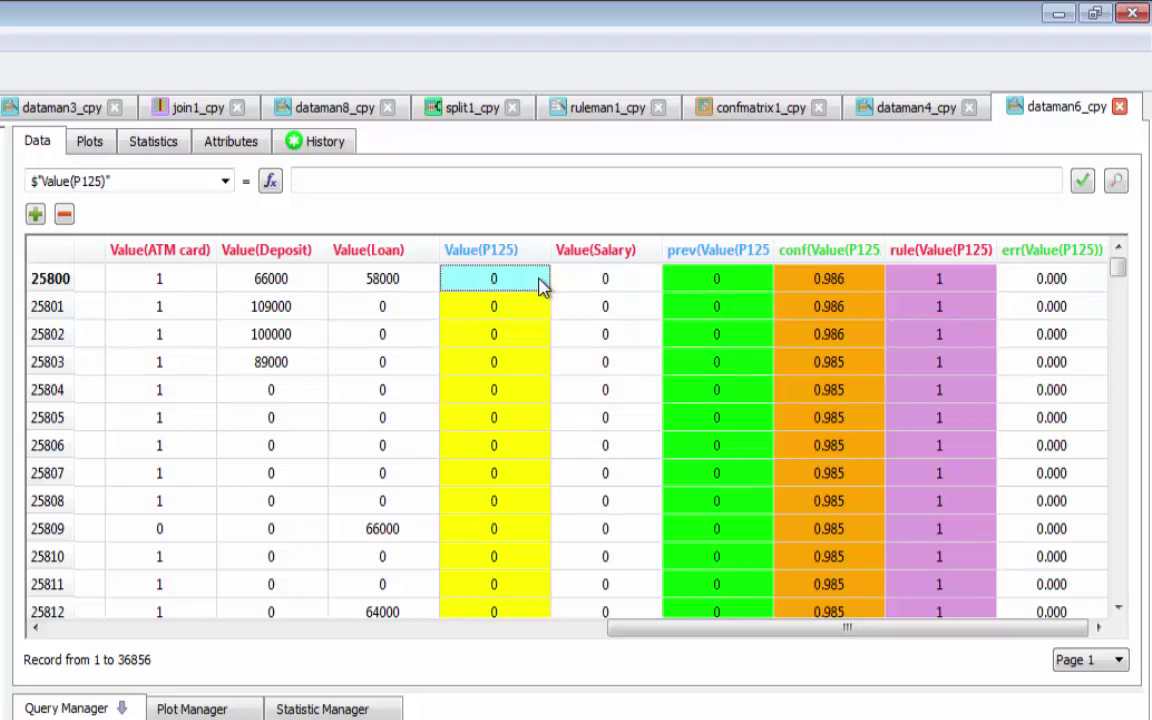
pyautogui.click(757, 282)
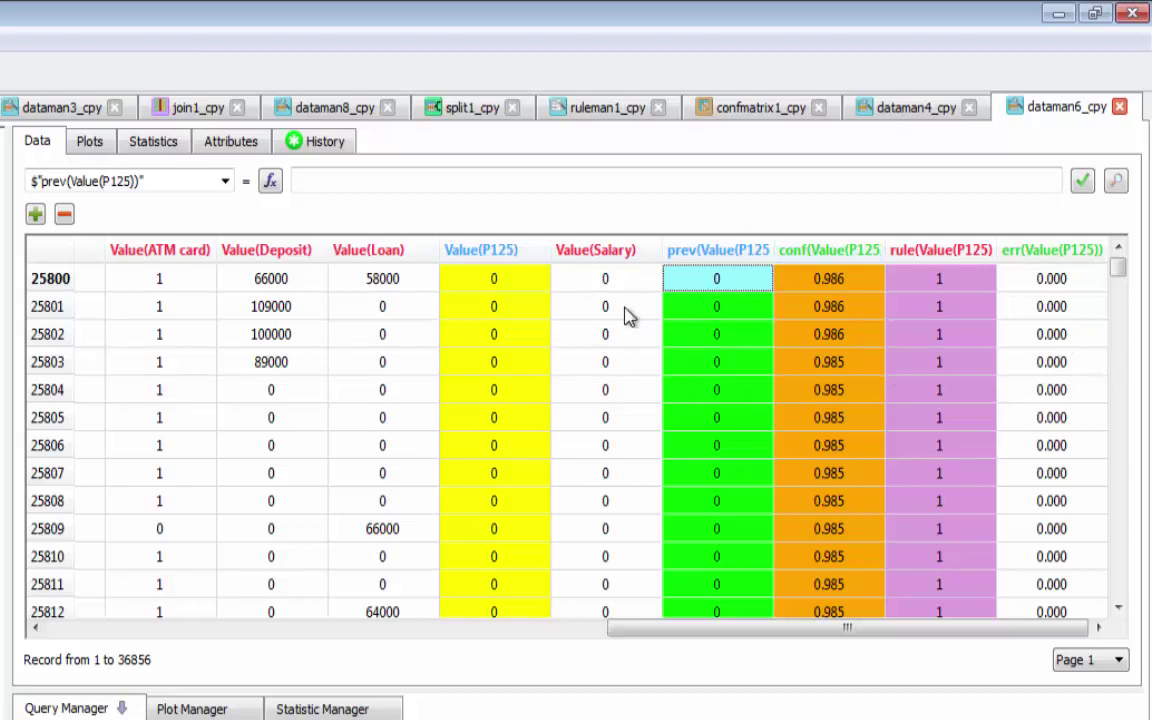
# Sort the test records by conf(Value(P125)) descending, top confidence 0.986
pyautogui.click(849, 260)
pyautogui.rightClick(852, 268)
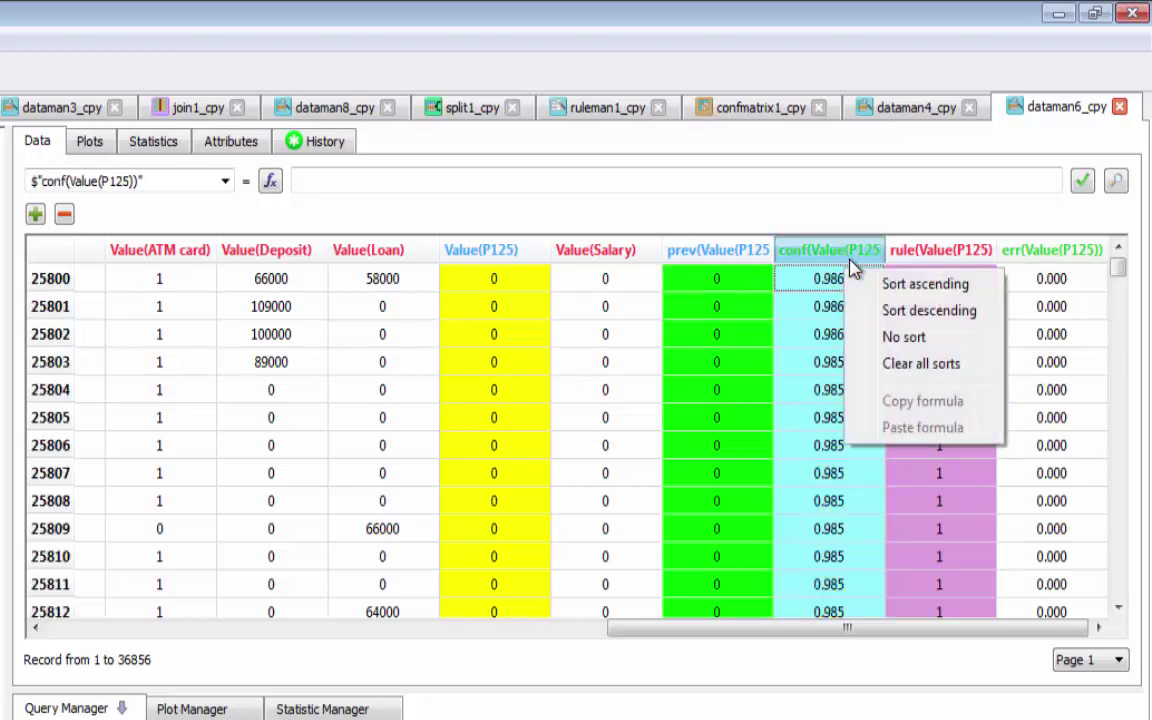
pyautogui.click(890, 311)
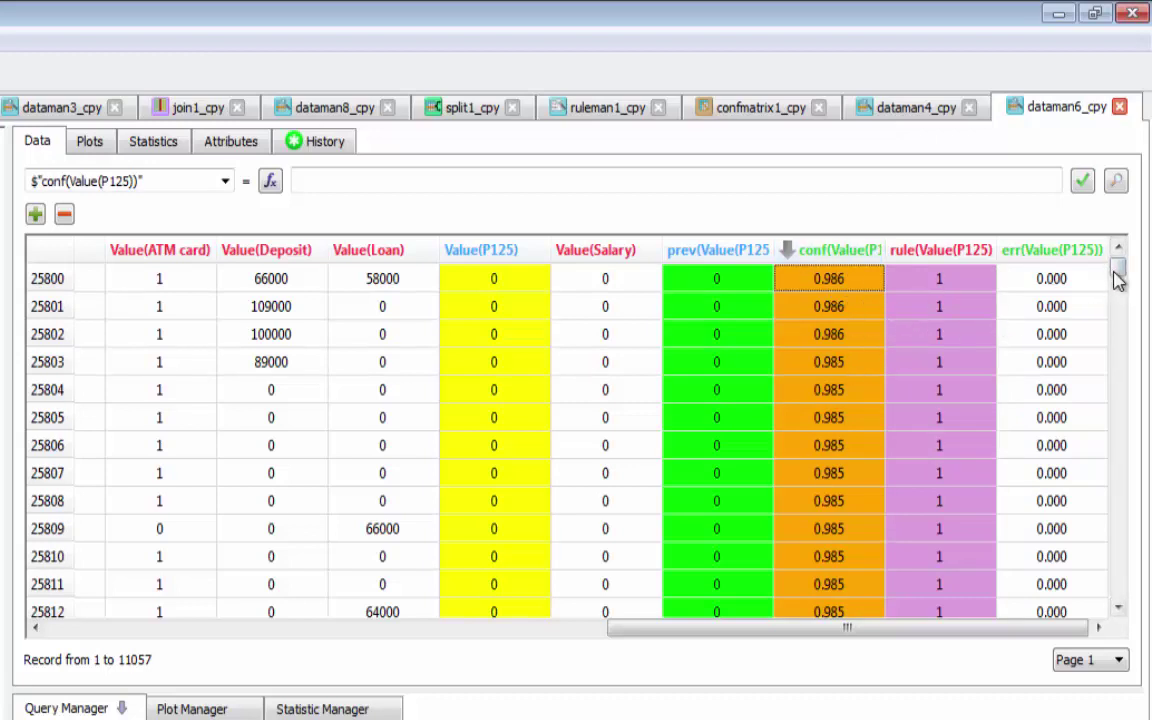
# Filter conf(Value(P125)) to >= 0.7, keeping 7685 records, and close the data view
pyautogui.moveTo(1122, 285); pyautogui.dragTo(1104, 614)
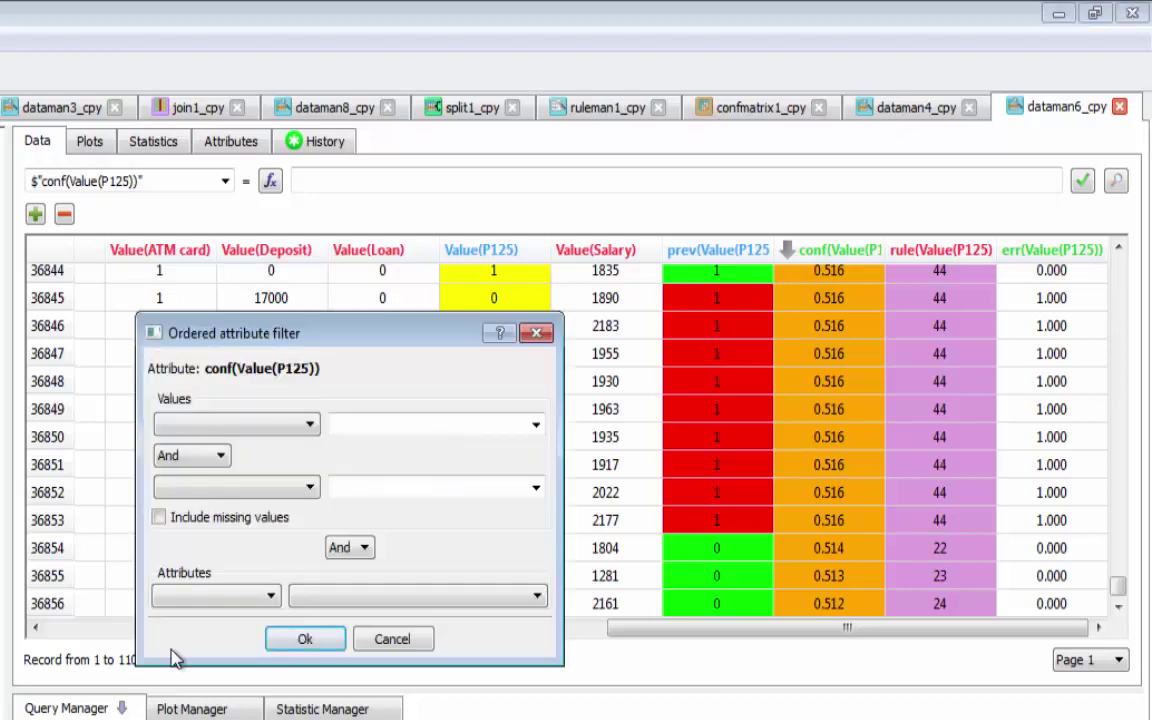
pyautogui.click(245, 425)
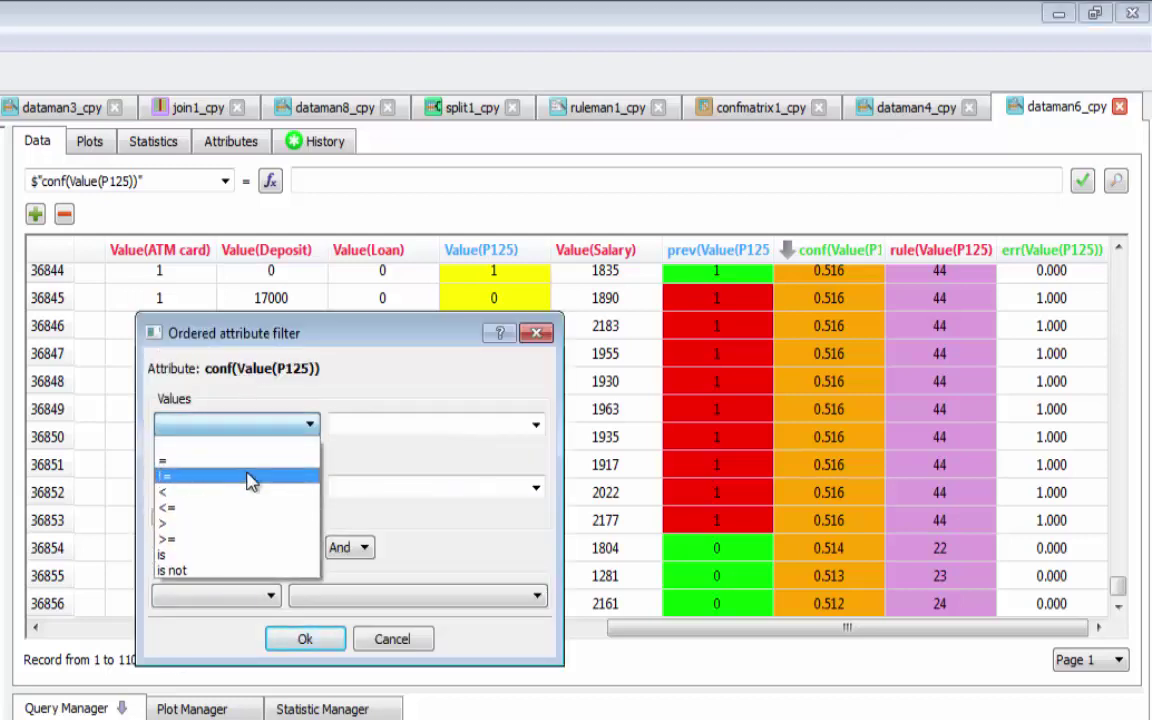
pyautogui.click(252, 540)
pyautogui.click(389, 426)
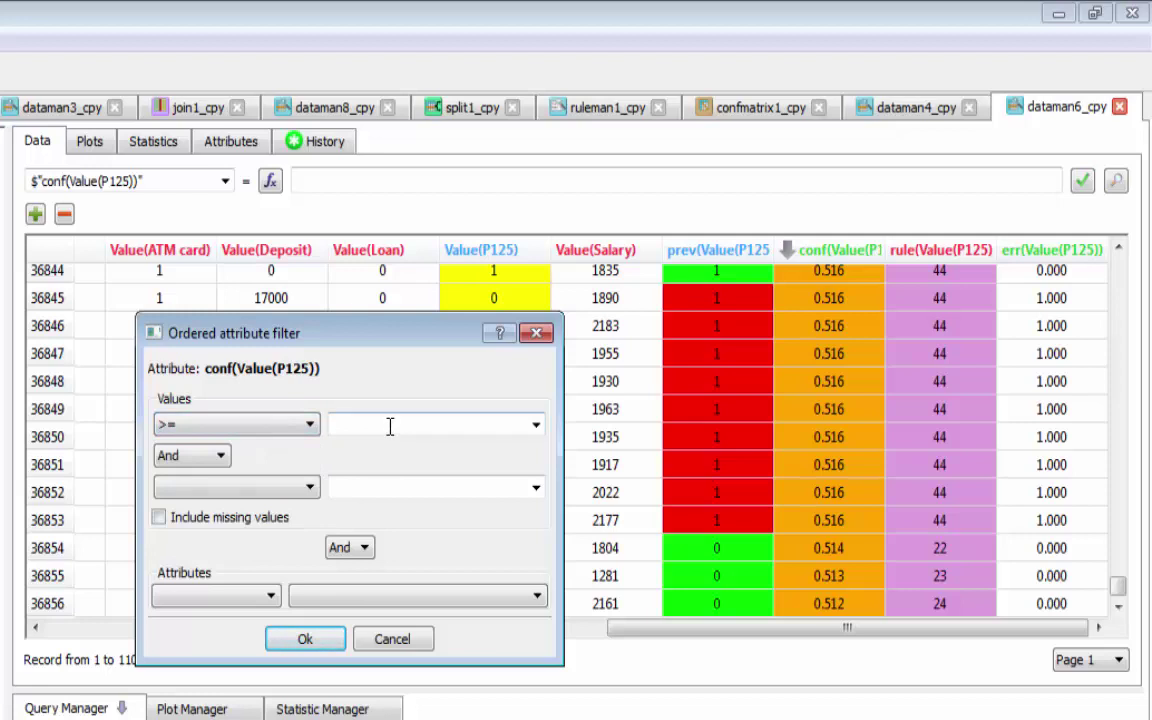
pyautogui.write('0.7')
pyautogui.press('Return')
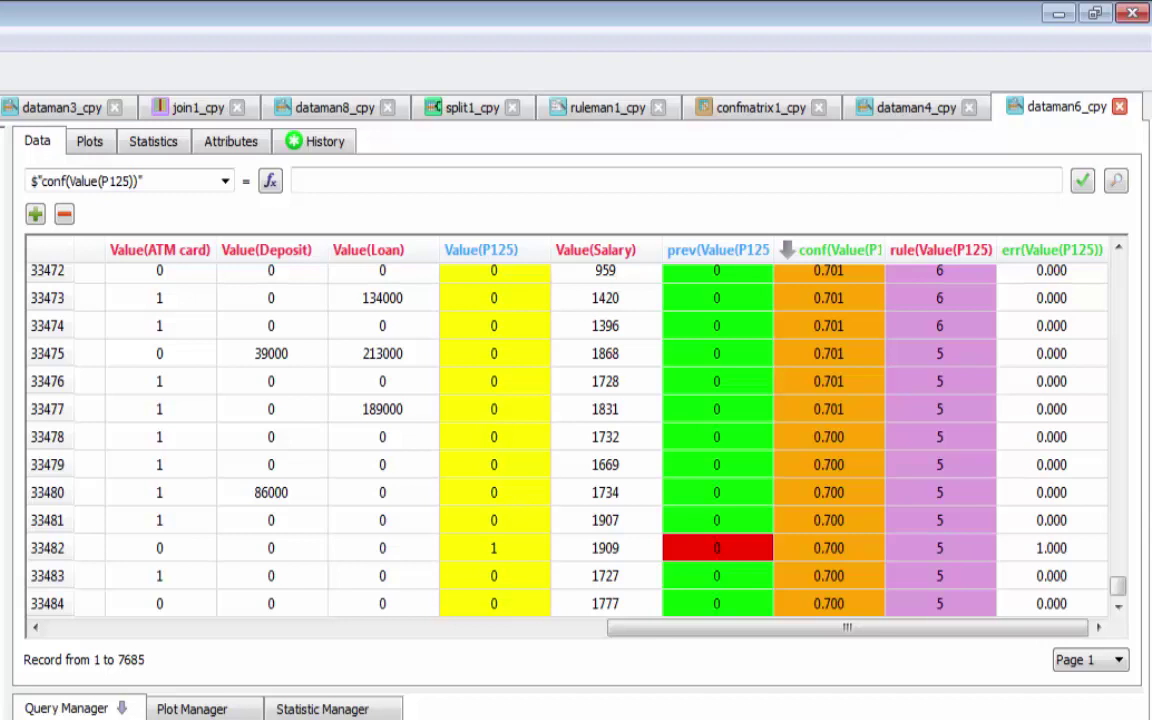
pyautogui.click(1133, 14)
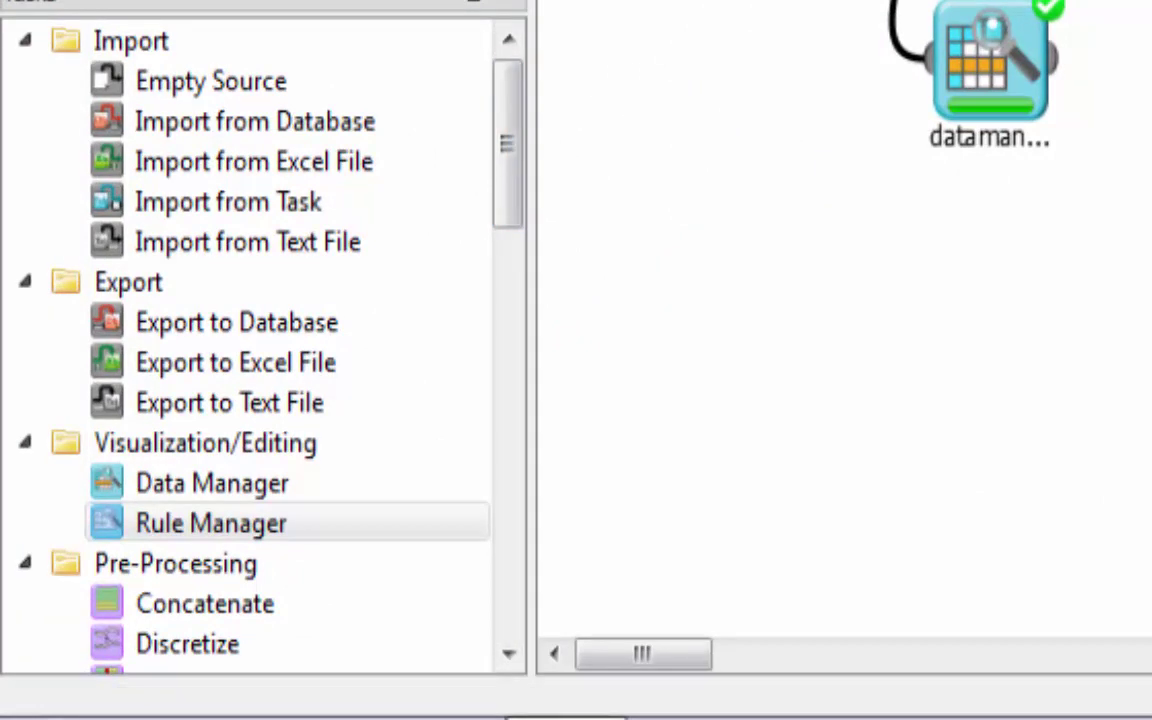
# Place a Classification Decision Tree task, dt1, on the canvas below the existing LLM nodes
pyautogui.moveTo(505, 178); pyautogui.dragTo(500, 352)
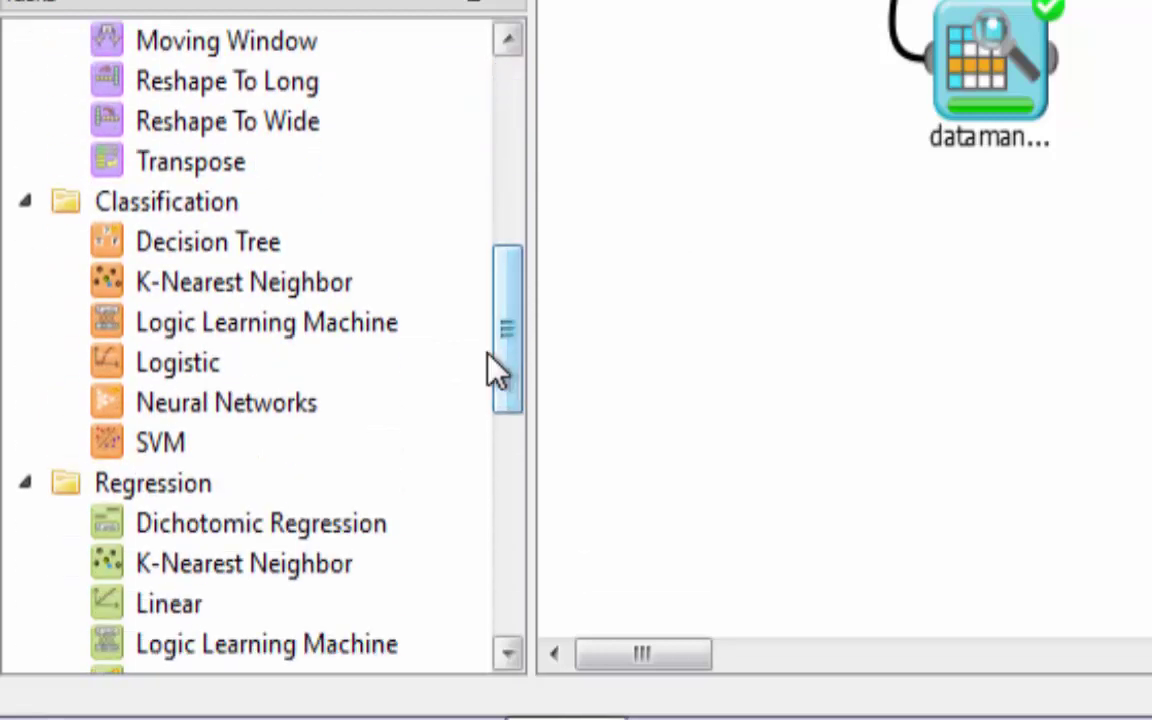
pyautogui.click(162, 243)
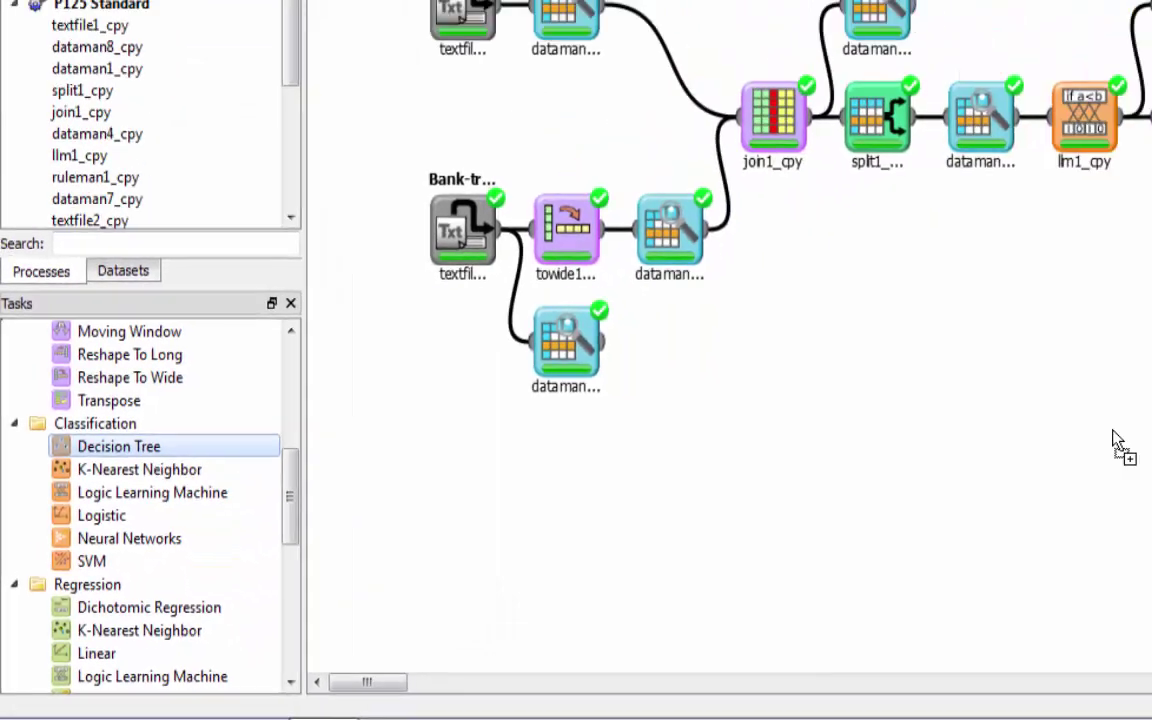
pyautogui.moveTo(1151, 237); pyautogui.dragTo(1151, 232)
pyautogui.moveTo(740, 530); pyautogui.dragTo(740, 535)
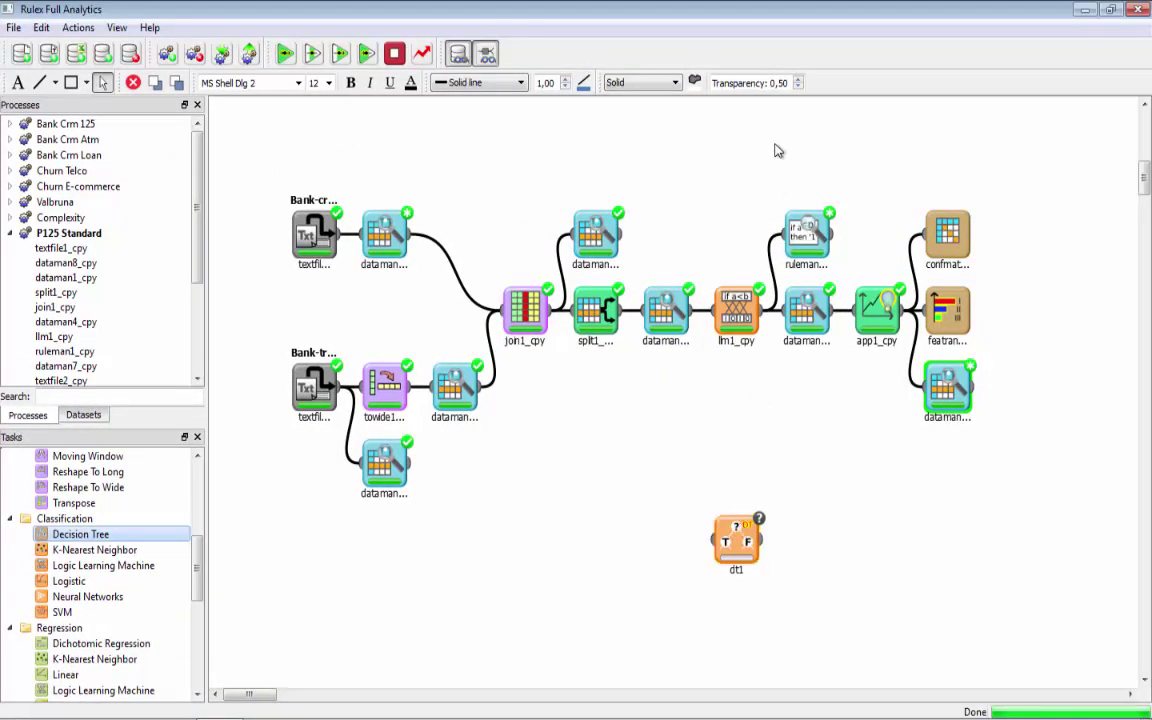
pyautogui.moveTo(774, 141); pyautogui.dragTo(995, 458)
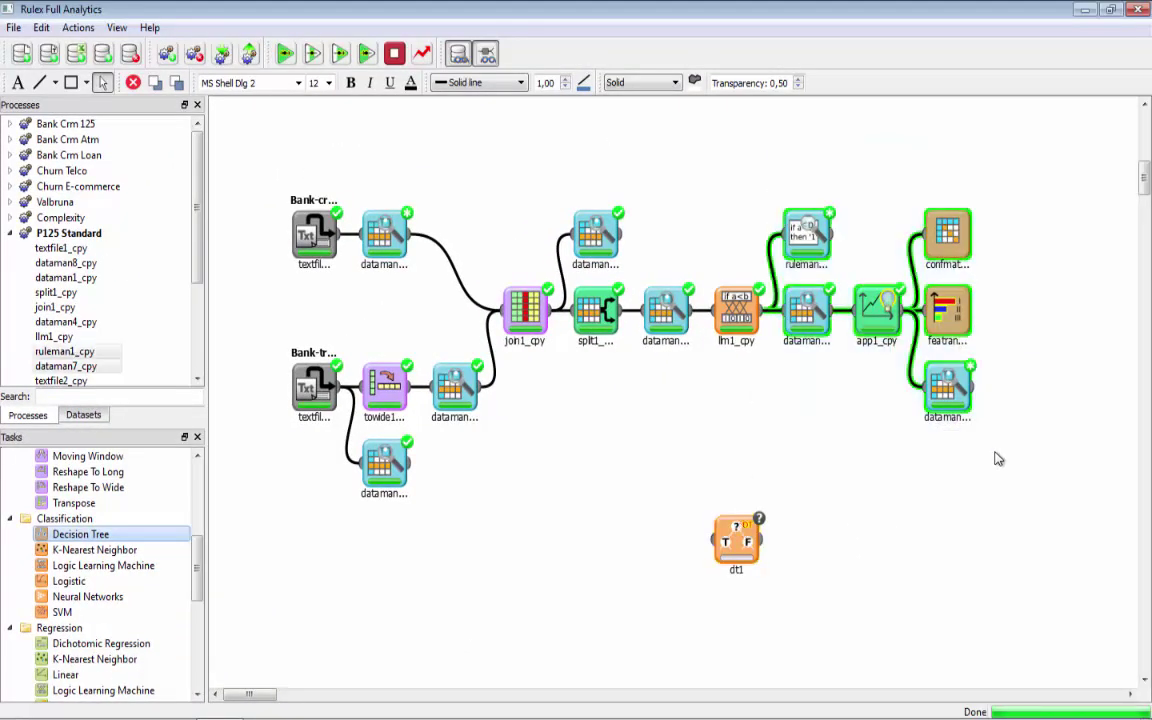
# Copy the rule manager, apply and evaluation nodes and paste them to the right of dt1
pyautogui.rightClick(954, 385)
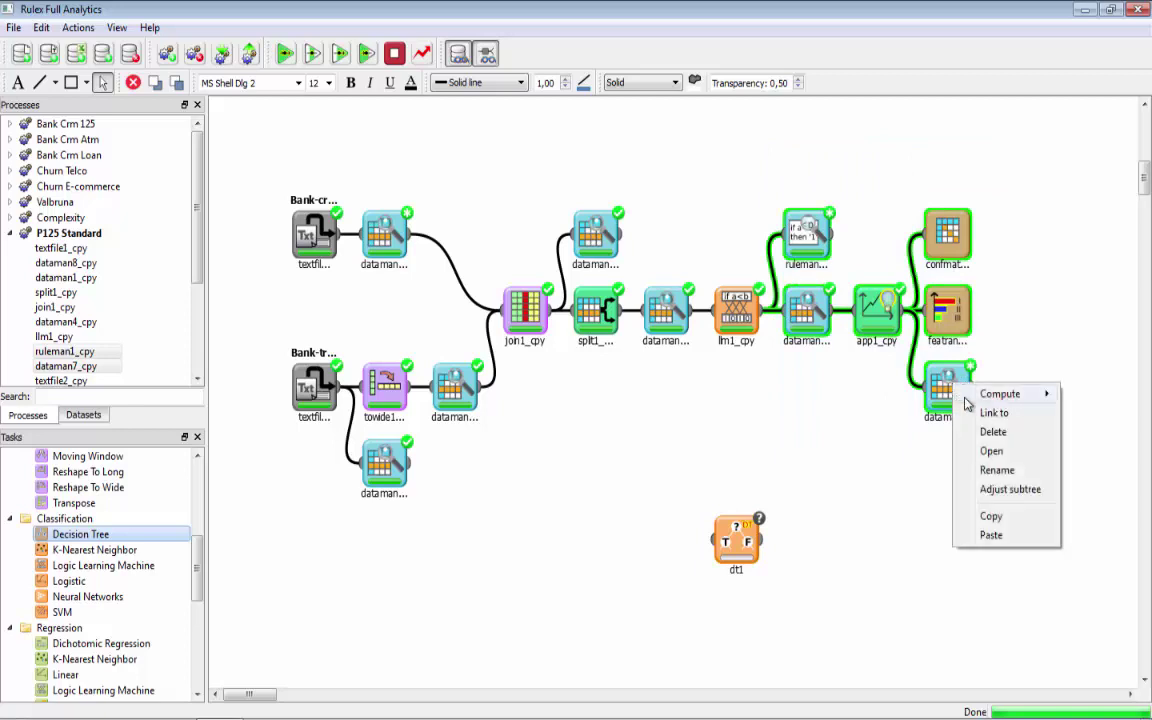
pyautogui.click(996, 517)
pyautogui.click(910, 546)
pyautogui.rightClick(909, 545)
pyautogui.click(940, 570)
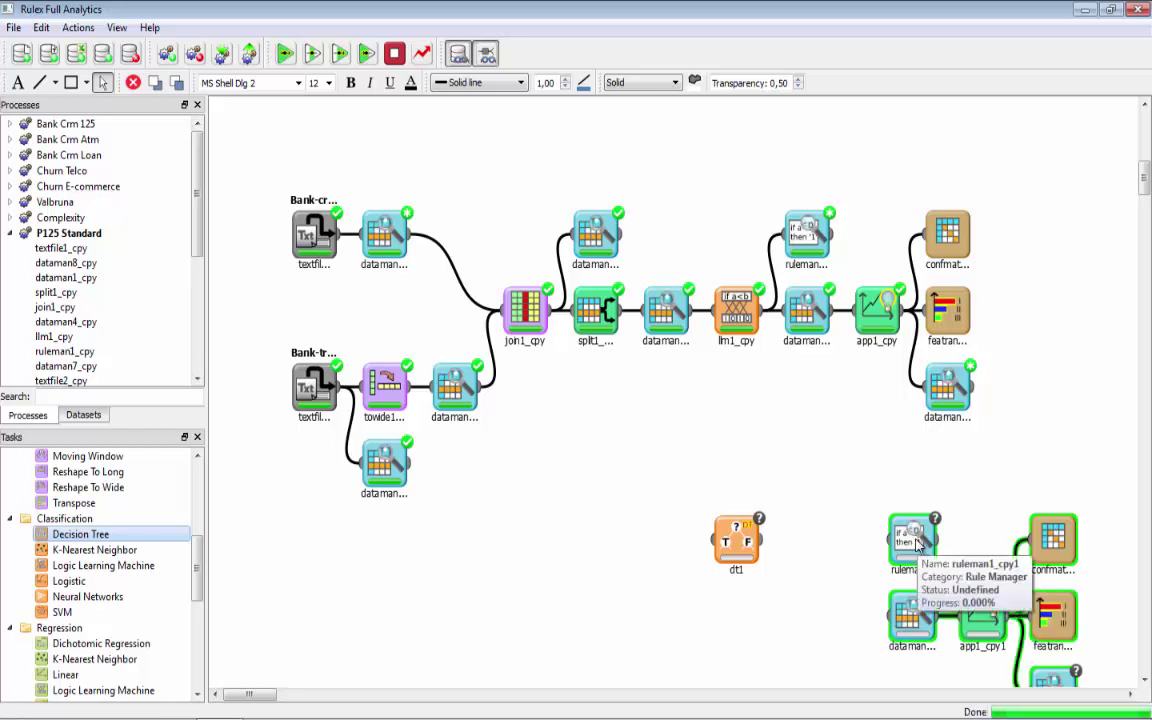
pyautogui.moveTo(877, 515); pyautogui.dragTo(857, 481)
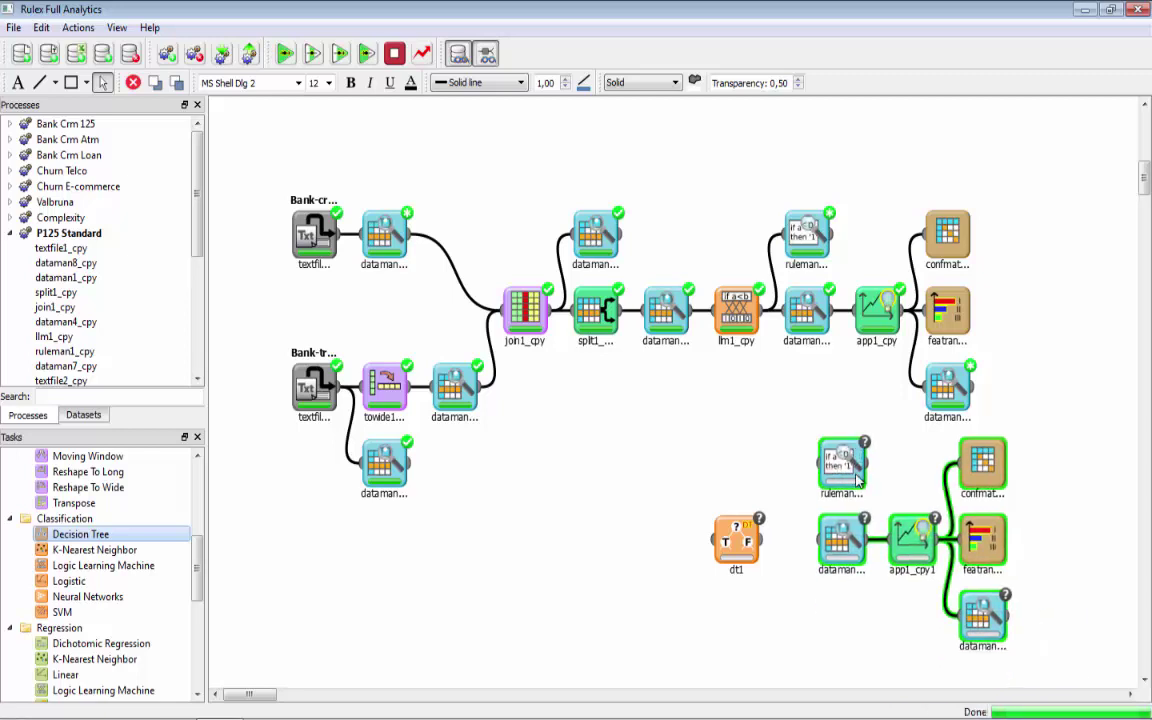
# Link dt1 to the pasted data manager and rule manager, and feed the upstream data manager into dt1
pyautogui.moveTo(760, 540); pyautogui.dragTo(838, 540)
pyautogui.moveTo(763, 540); pyautogui.dragTo(840, 462)
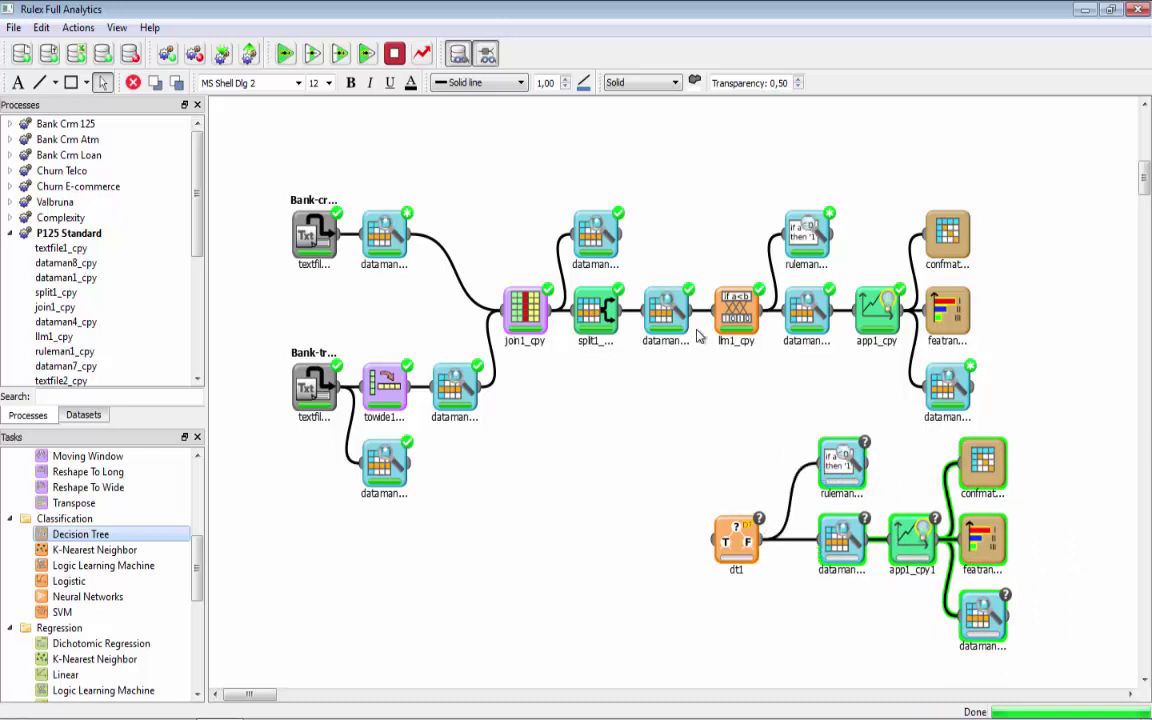
pyautogui.moveTo(690, 312); pyautogui.dragTo(712, 540)
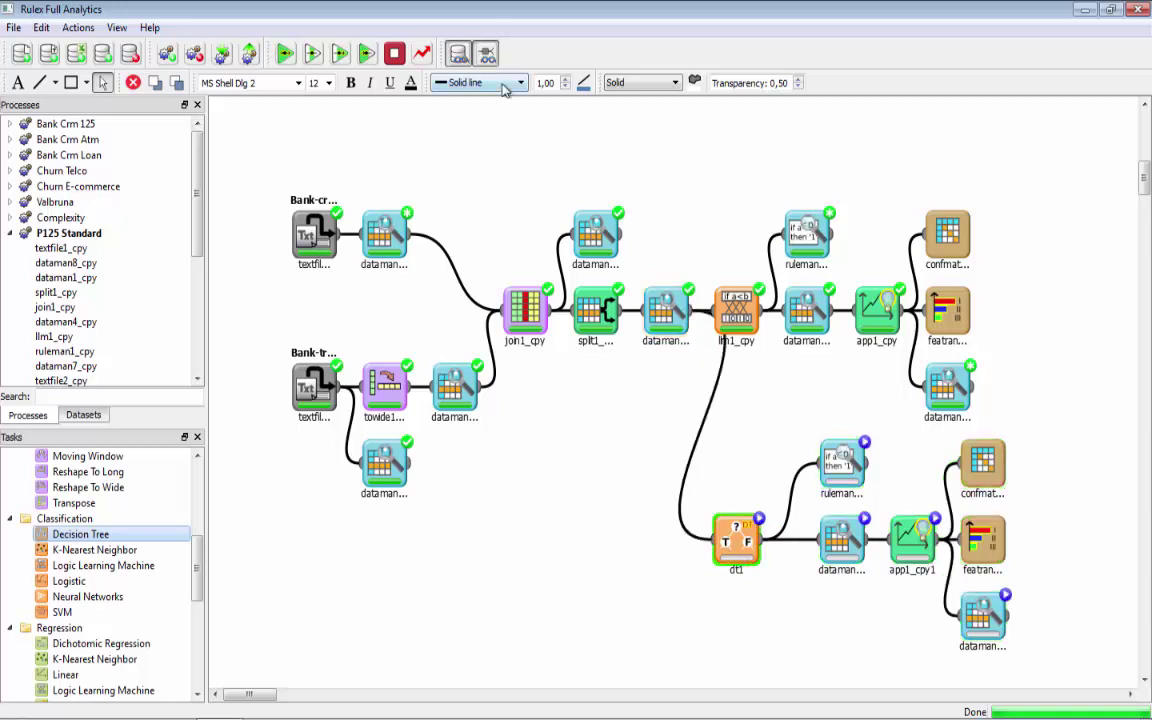
# Compute the whole workflow, saving the unsaved tasks when asked
pyautogui.click(312, 53)
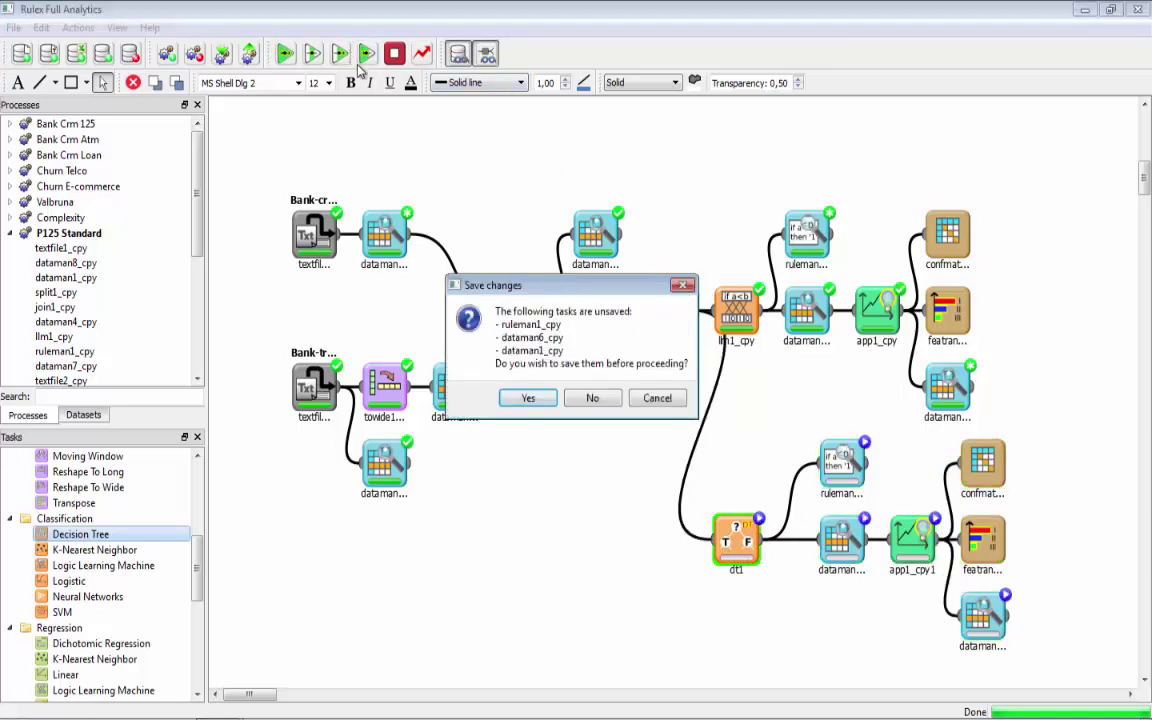
pyautogui.click(530, 400)
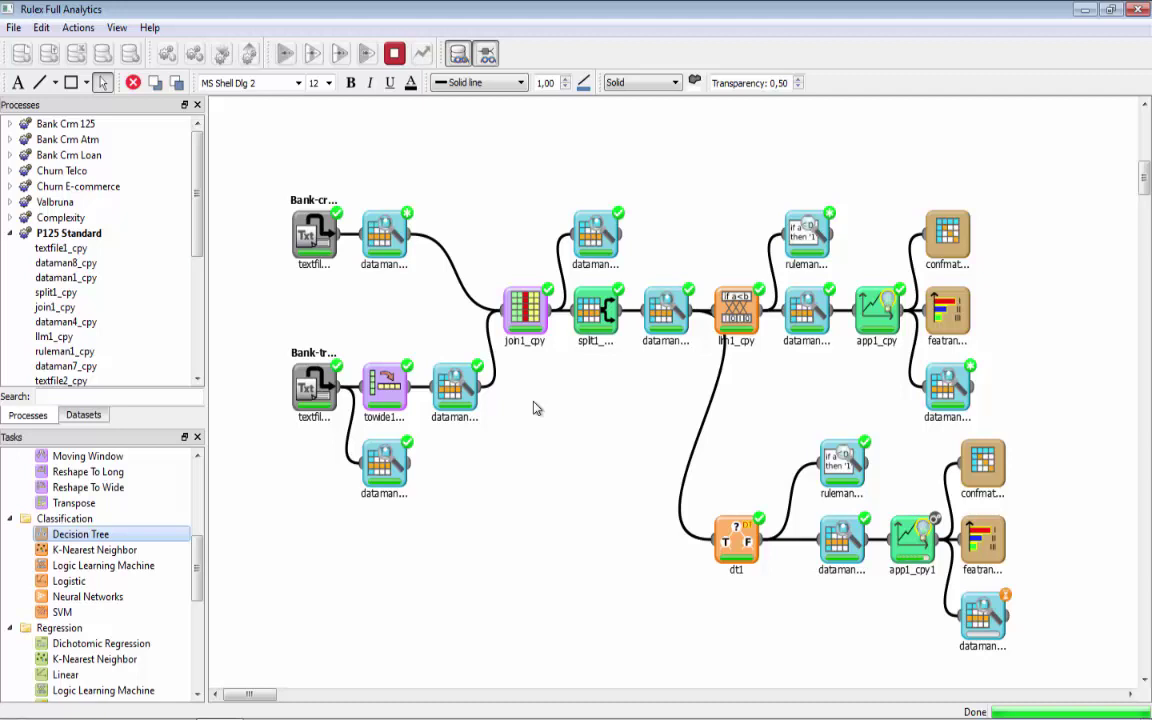
# Open the ruleman1_cpy rule set and sort its 458 rules descending by Output
pyautogui.doubleClick(845, 457)
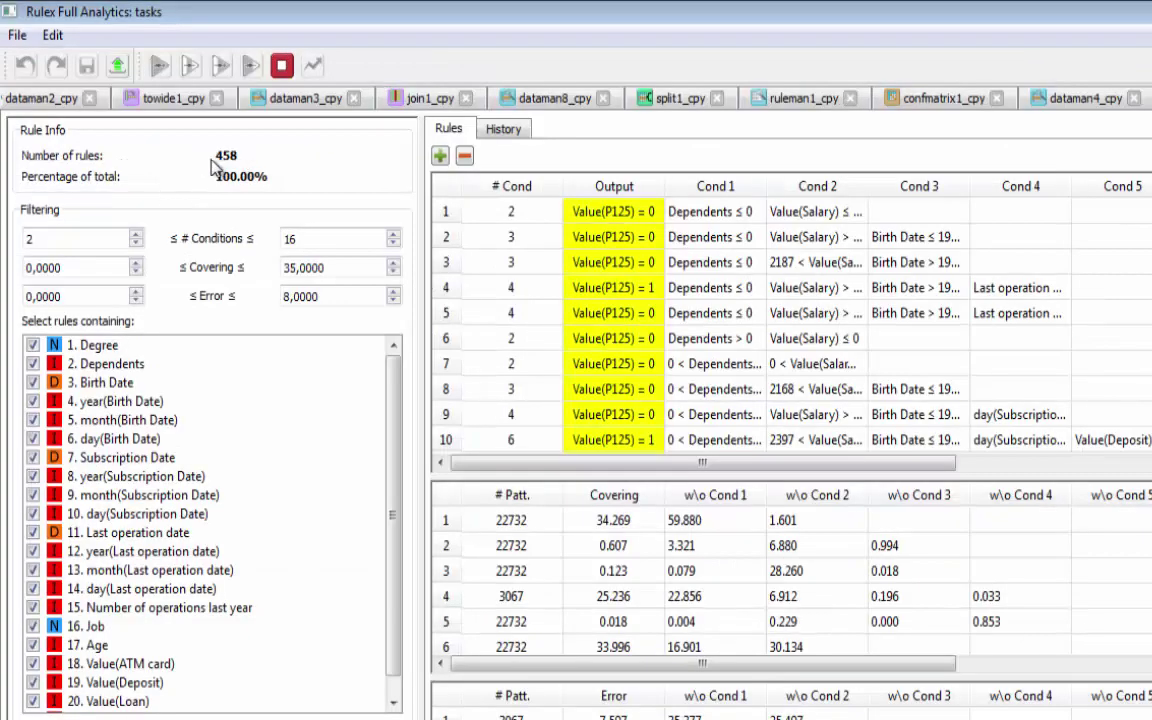
pyautogui.click(770, 104)
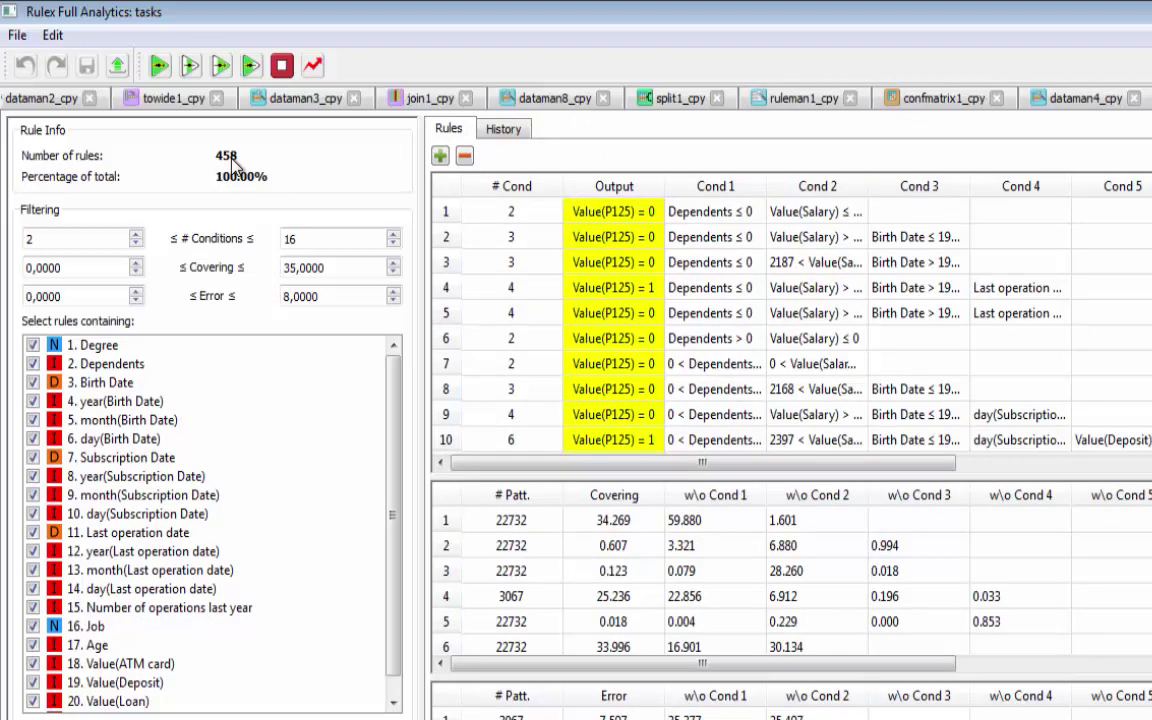
pyautogui.click(632, 196)
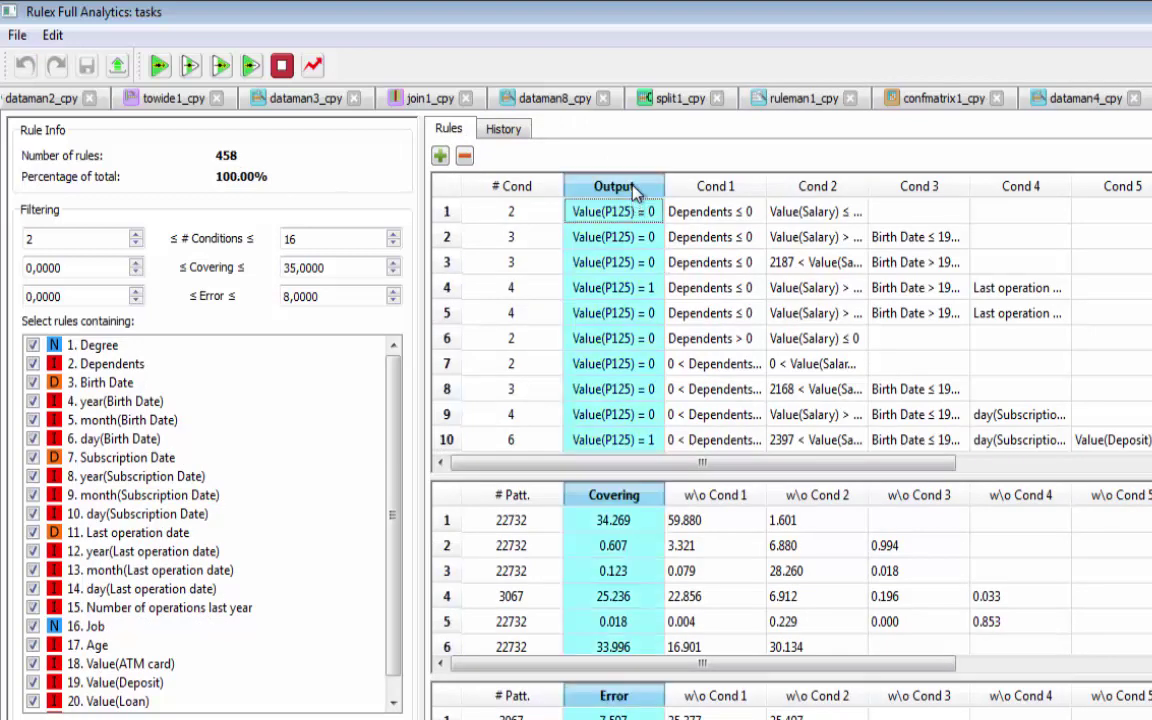
pyautogui.rightClick(632, 189)
pyautogui.click(689, 233)
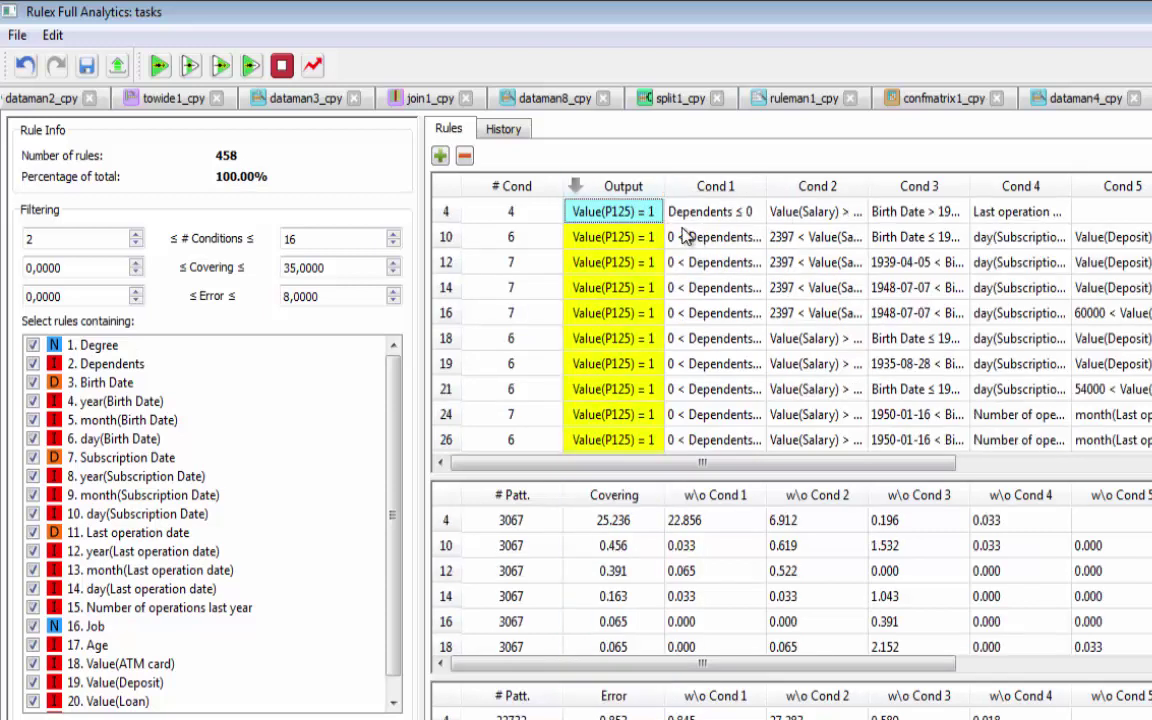
# Review the Value(P125) = 1 rules, widening Cond 4 and checking rule 4's covering of 25.236
pyautogui.click(585, 213)
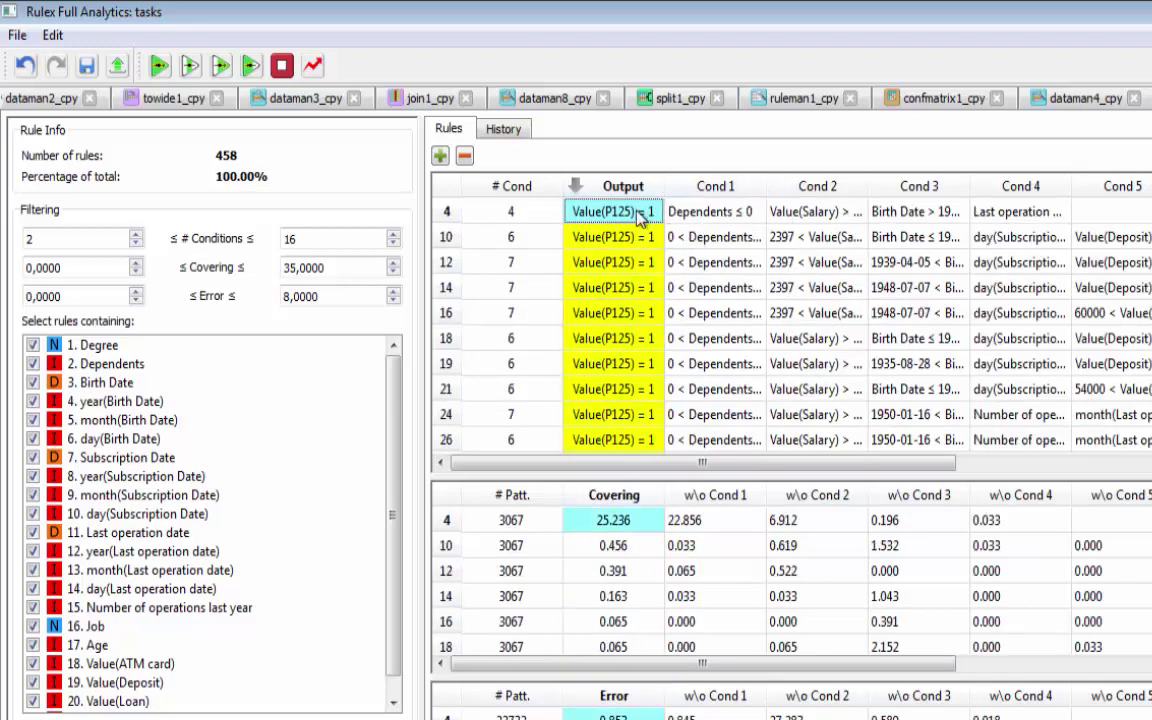
pyautogui.click(1040, 213)
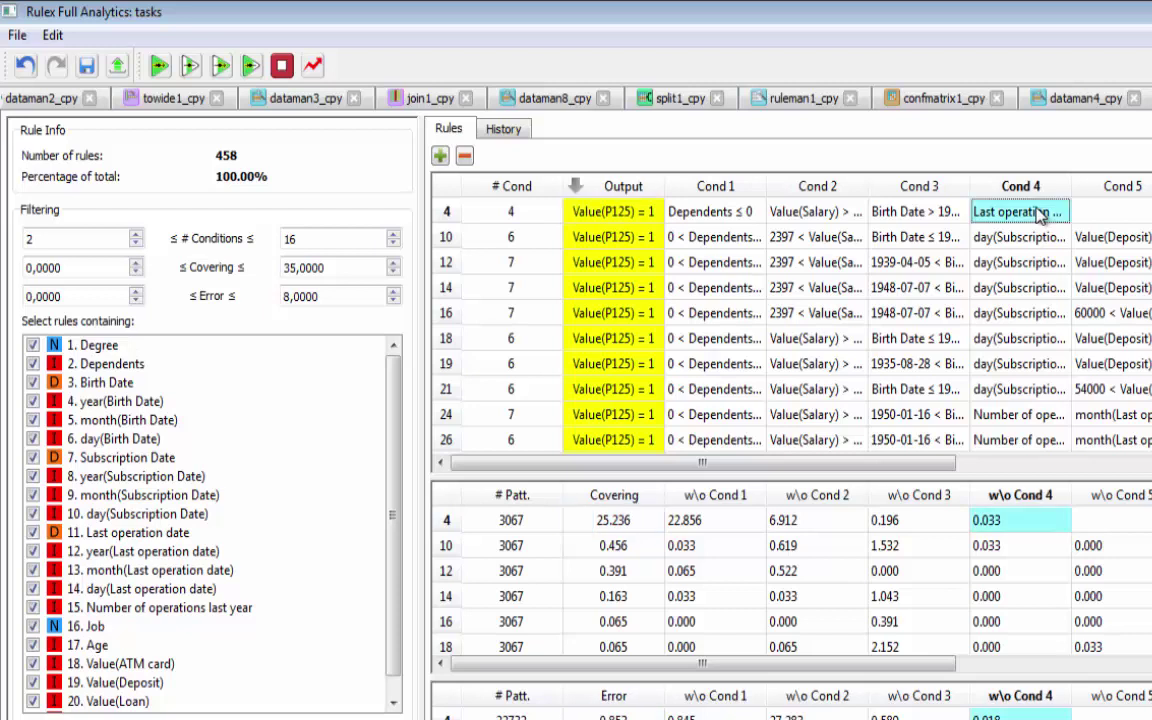
pyautogui.moveTo(1071, 185); pyautogui.dragTo(1099, 183)
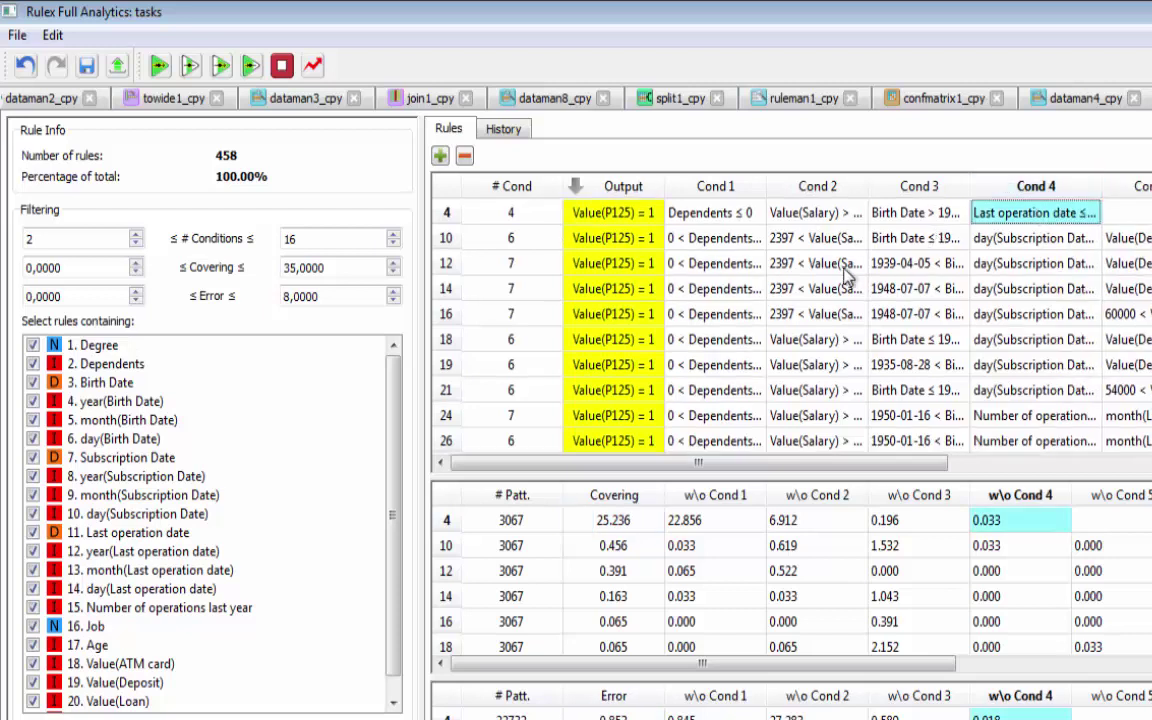
pyautogui.click(624, 524)
pyautogui.click(636, 214)
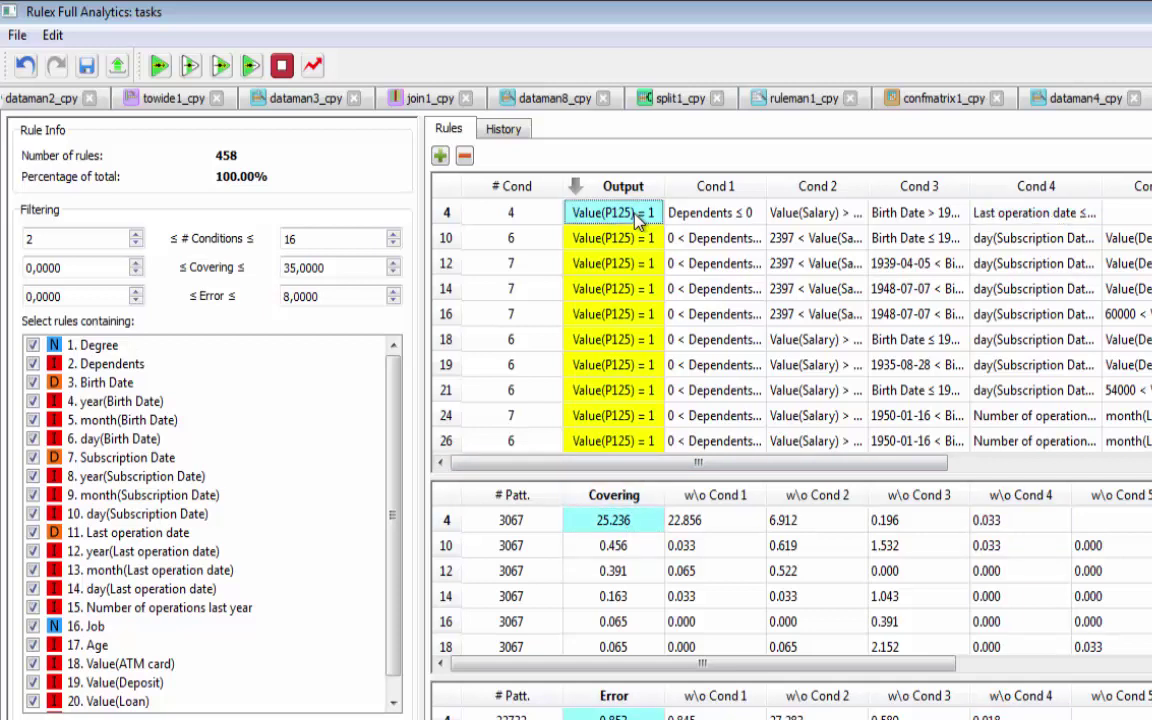
pyautogui.press('Down')
pyautogui.press('Down')
pyautogui.press('Down')
pyautogui.press('Down')
pyautogui.press('Down')
pyautogui.press('Down')
pyautogui.press('Down')
pyautogui.press('Down')
pyautogui.press('Up')
pyautogui.press('Up')
pyautogui.press('Up')
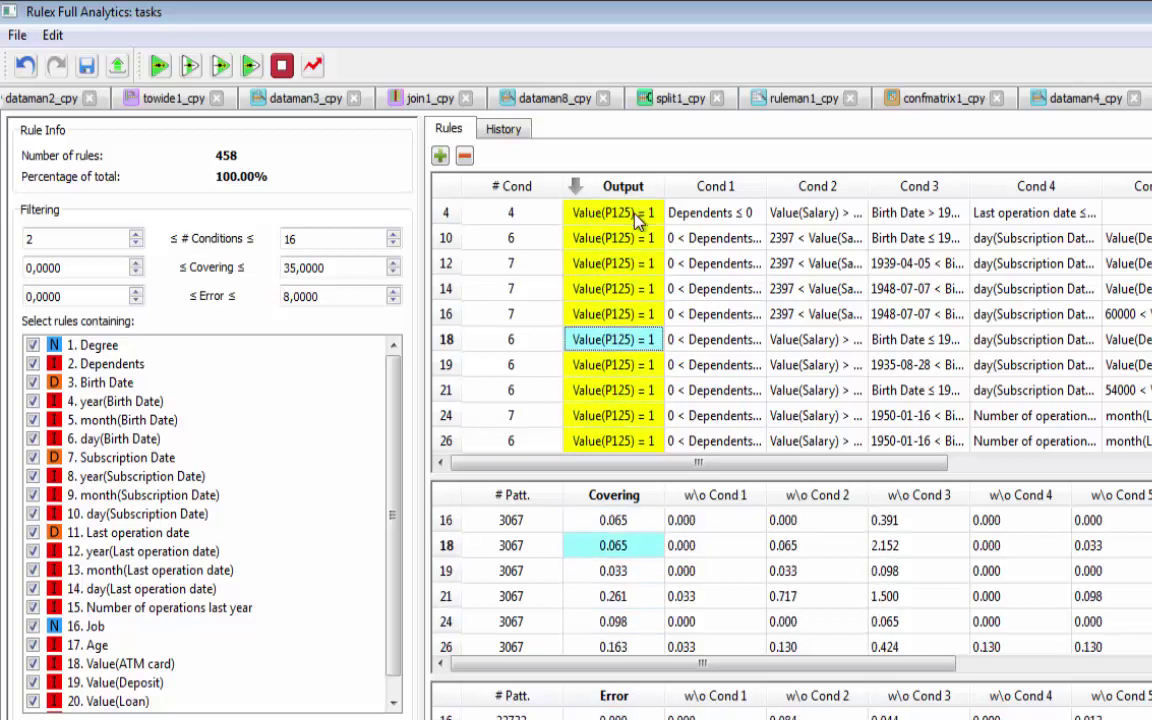
pyautogui.press('Up')
pyautogui.press('Up')
pyautogui.press('Up')
pyautogui.press('Up')
pyautogui.press('Up')
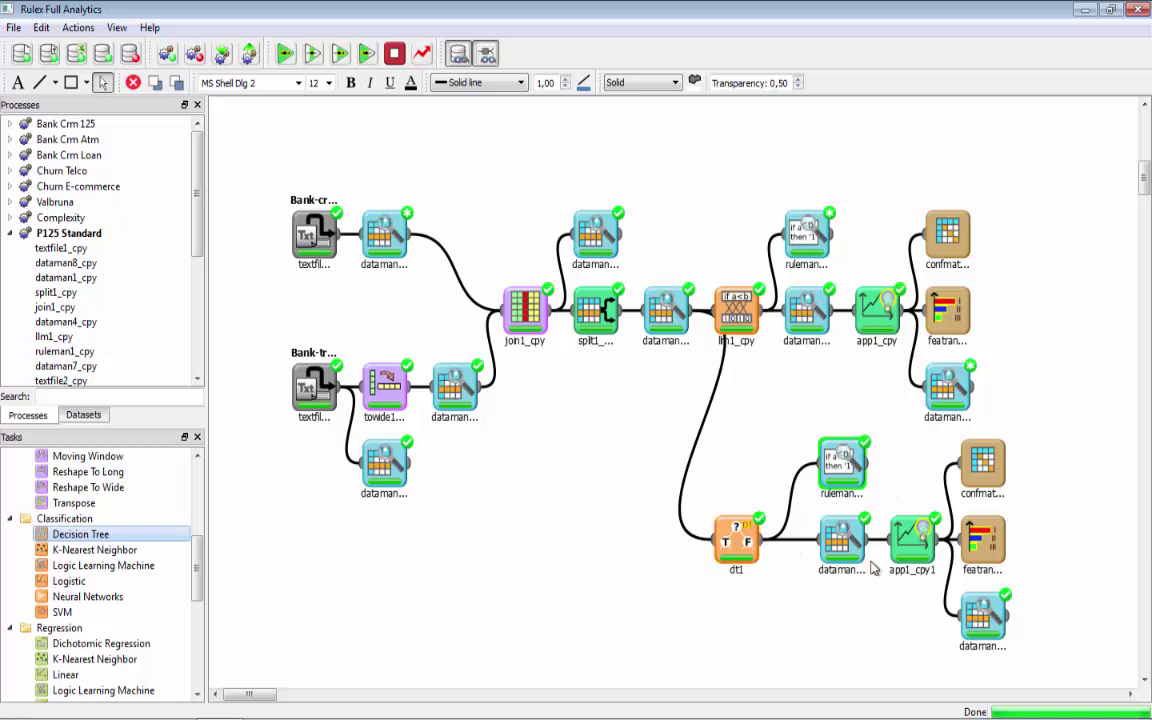
# Show the decision tree's confusion matrix for the Test set (9416 and 725 correct), then close it
pyautogui.click(984, 466)
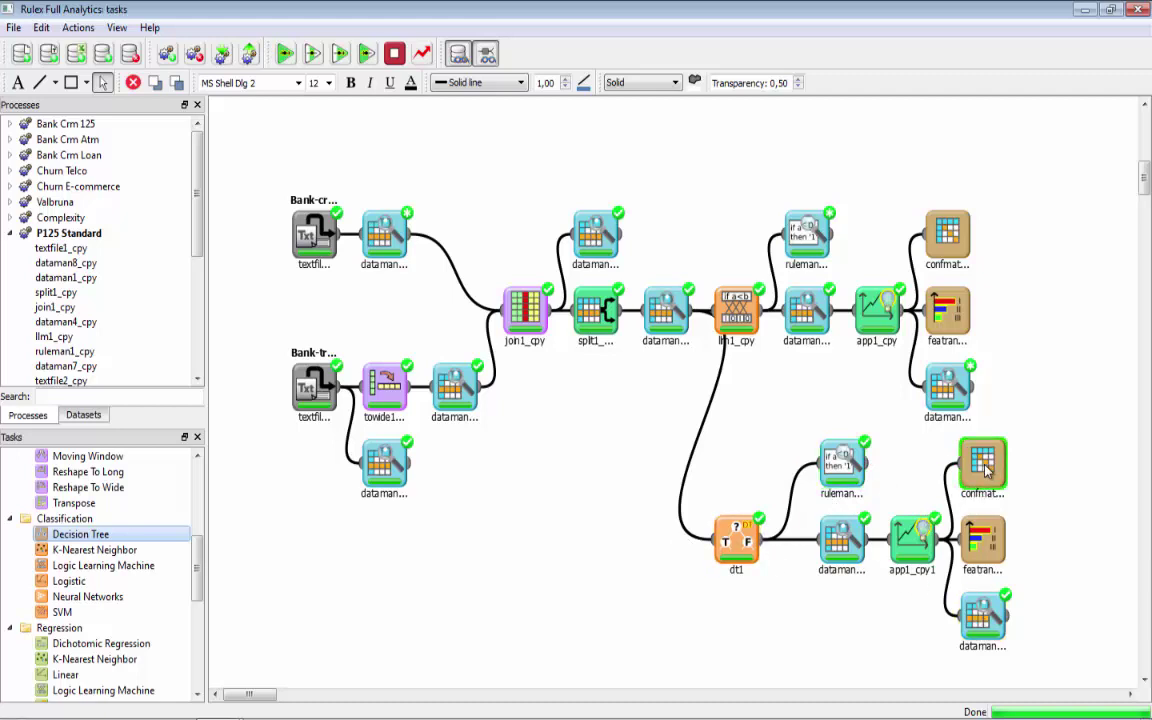
pyautogui.doubleClick(984, 466)
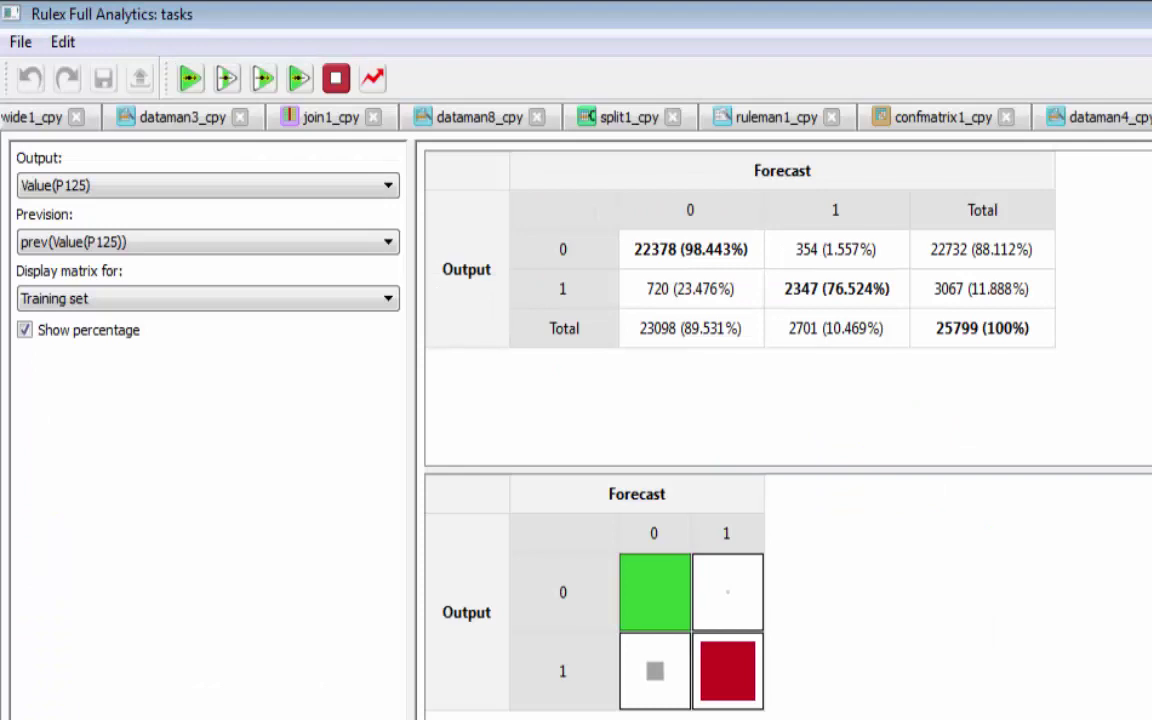
pyautogui.click(226, 301)
pyautogui.click(226, 345)
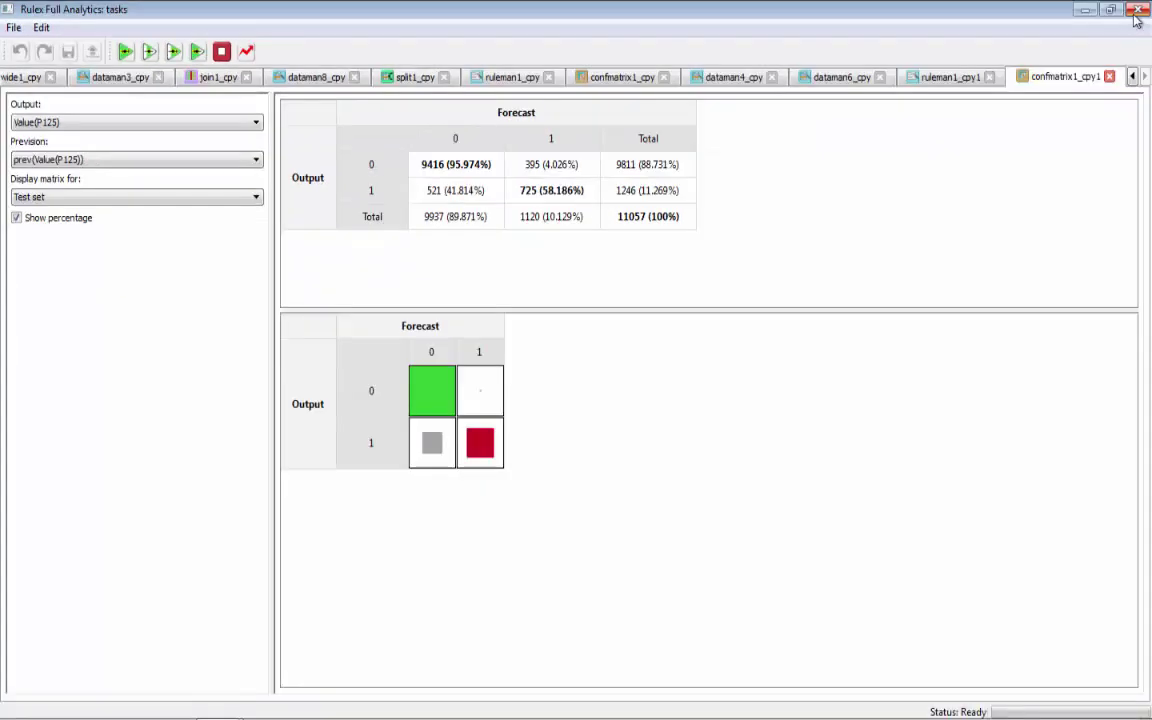
pyautogui.click(1024, 20)
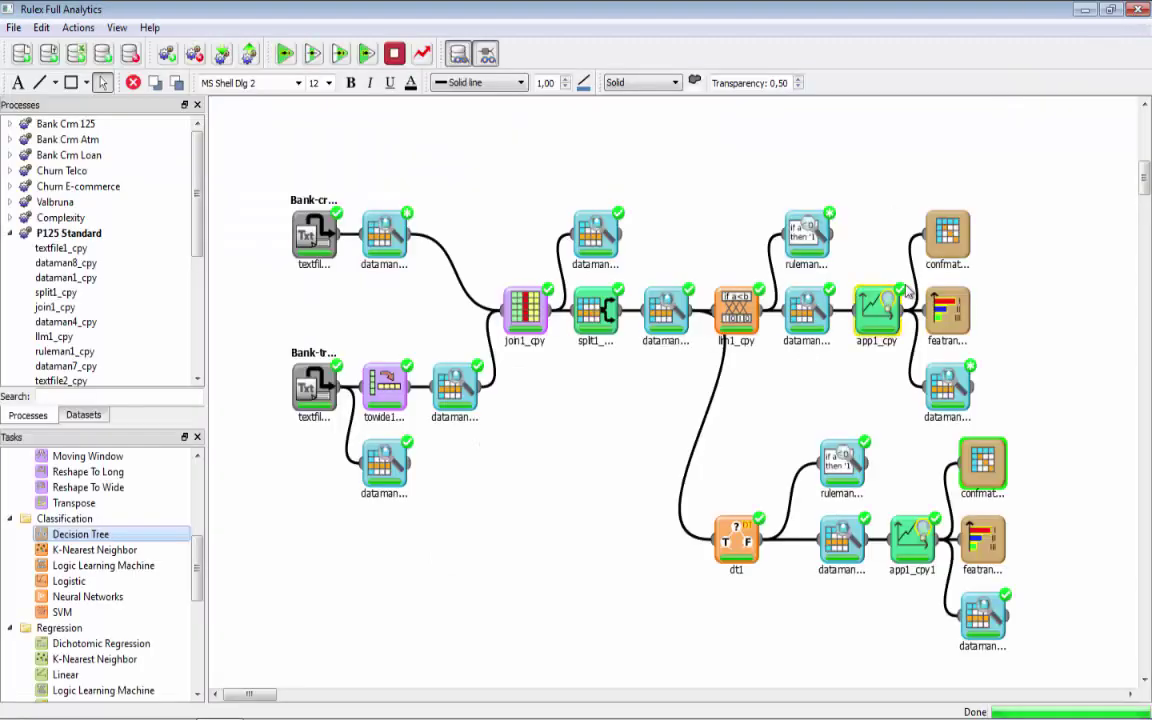
# Reopen the LLM branch's test-set confusion matrix: 8327 and 1051 correct of 11057
pyautogui.doubleClick(948, 232)
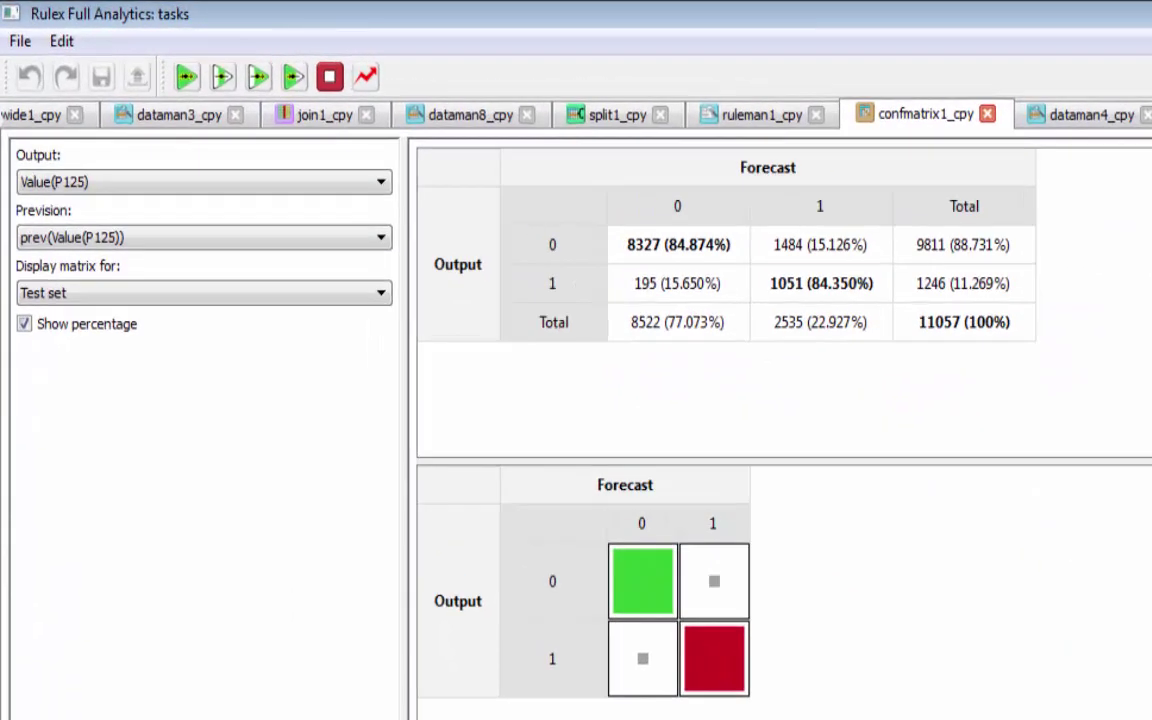